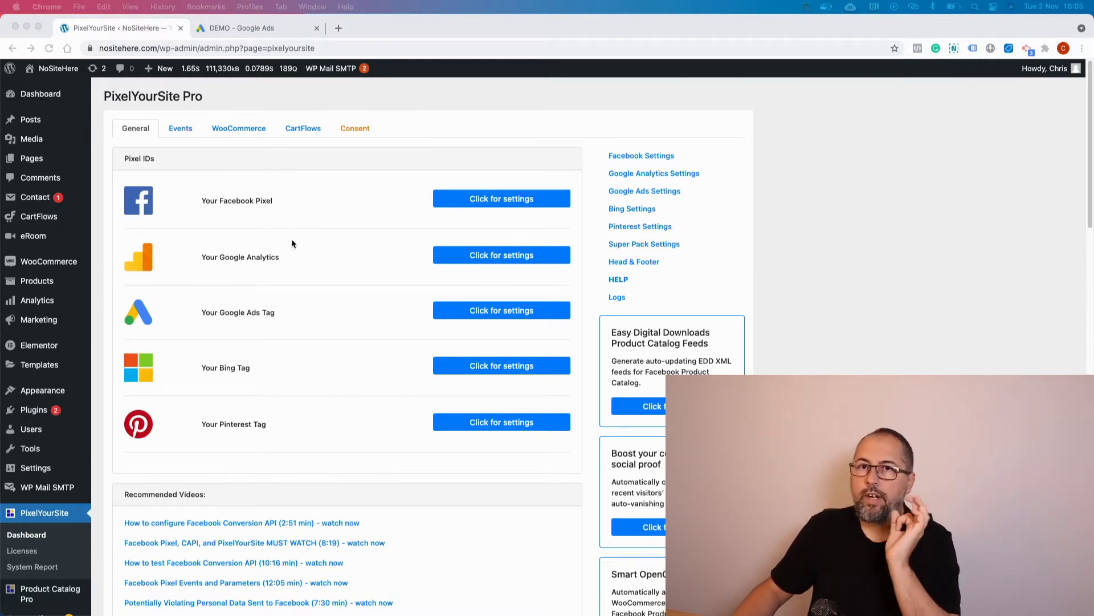
# - Begin a new conversion action from Tools & Settings > Conversions in Google Ads
pyautogui.click(248, 28)
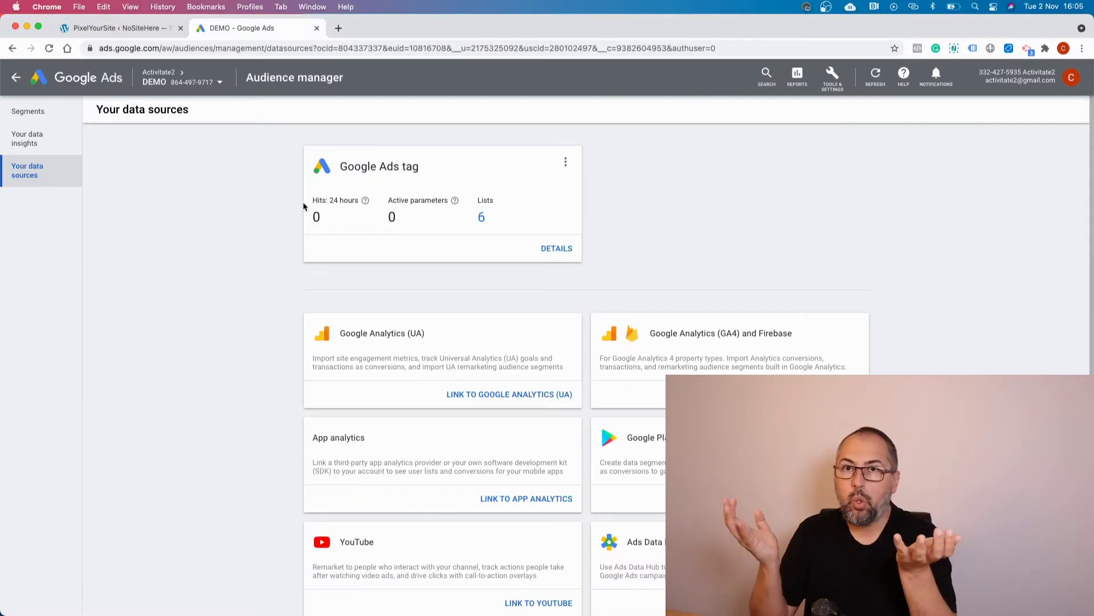
pyautogui.click(833, 75)
pyautogui.click(729, 138)
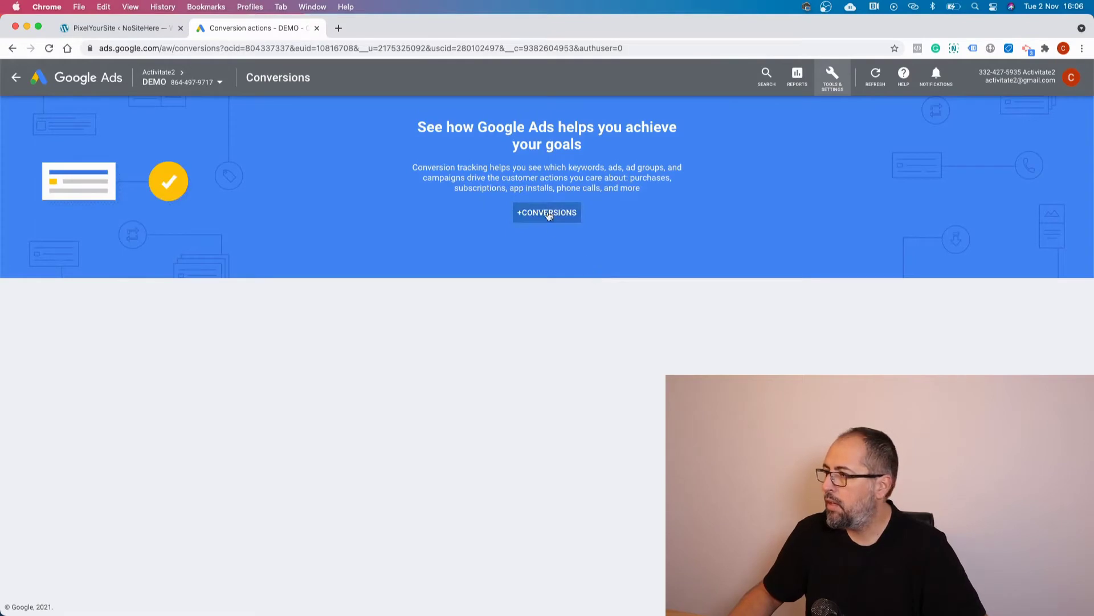
pyautogui.click(547, 213)
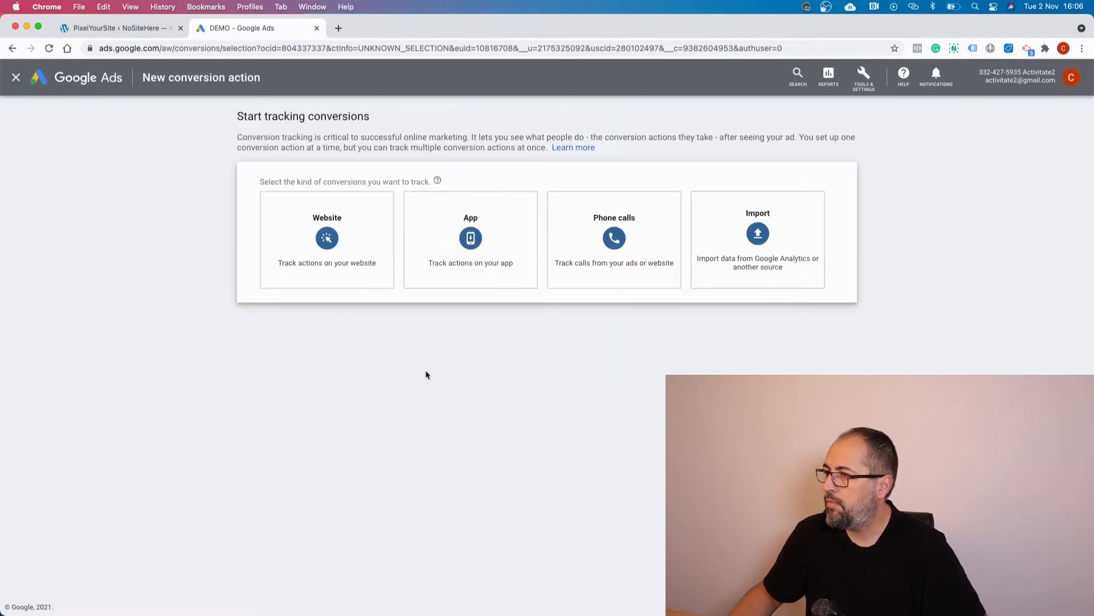
# - Choose a Website conversion in the Purchase category and name it 'Purchase Demo'
pyautogui.click(341, 246)
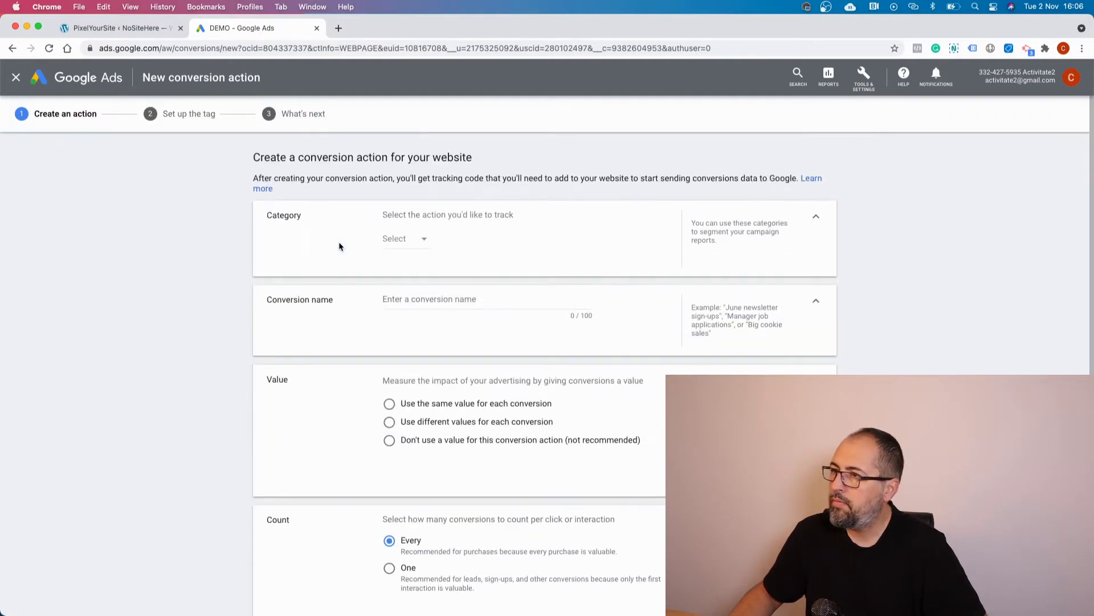
pyautogui.click(401, 246)
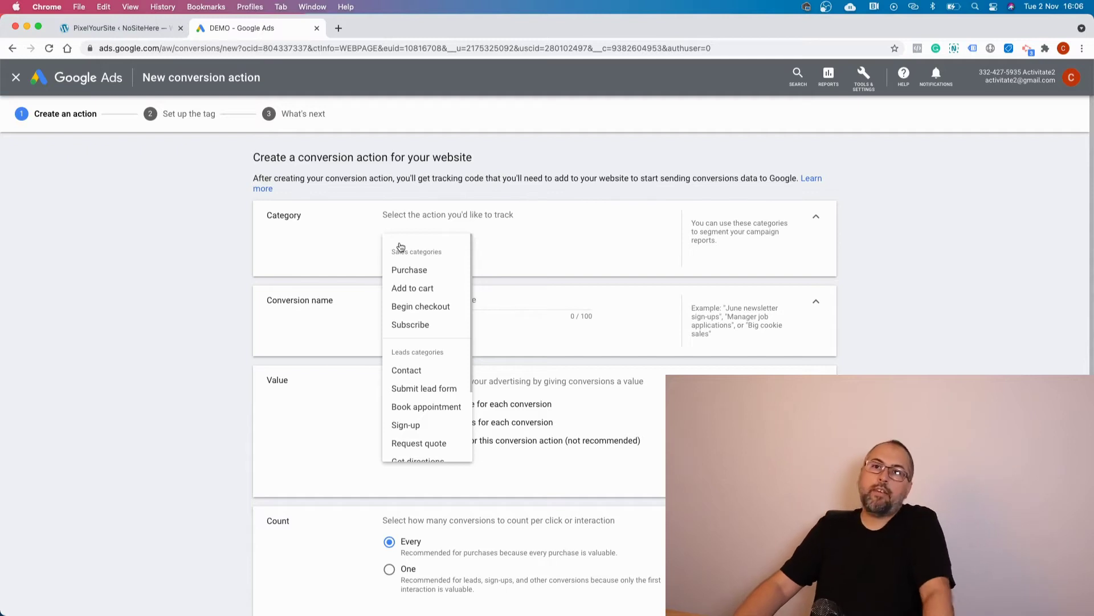
pyautogui.click(407, 271)
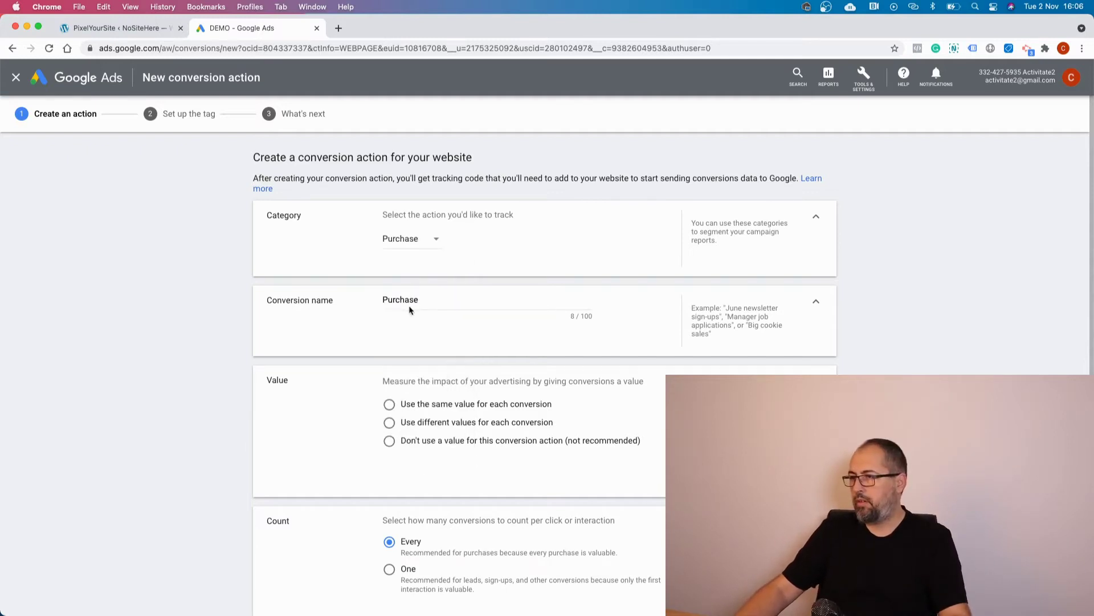
pyautogui.click(445, 299)
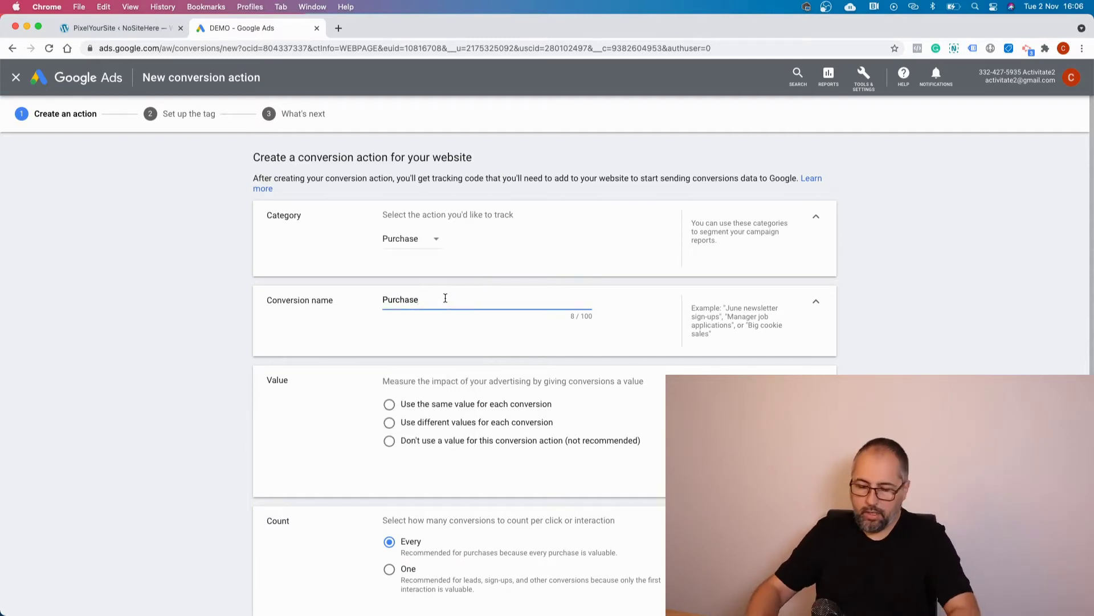
pyautogui.write('Demoe')
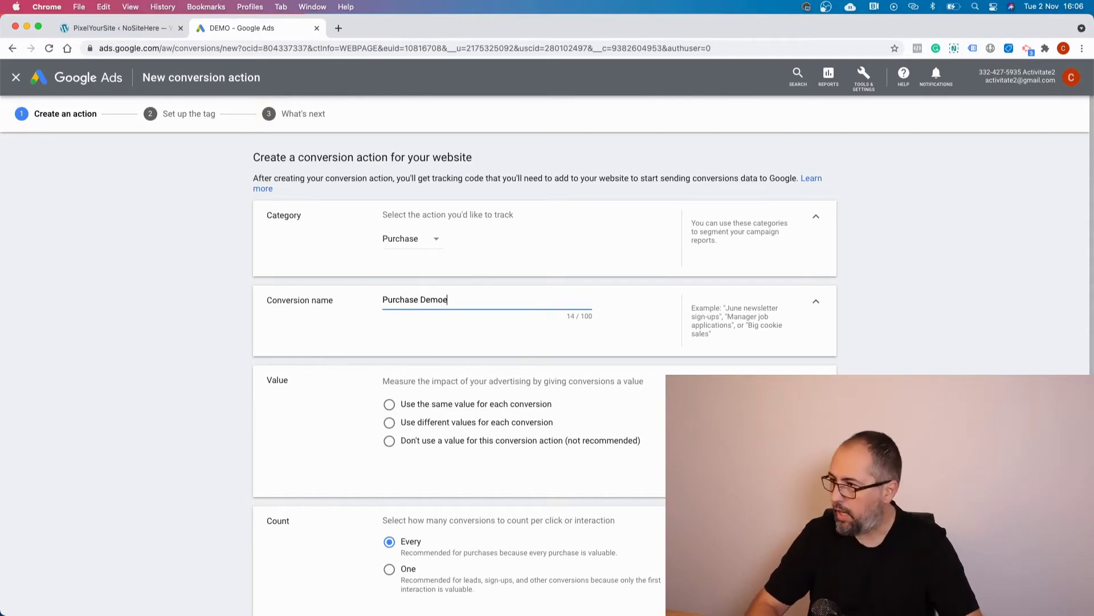
pyautogui.hotkey('alt', 'shift', 'Left')
pyautogui.write('Dem')
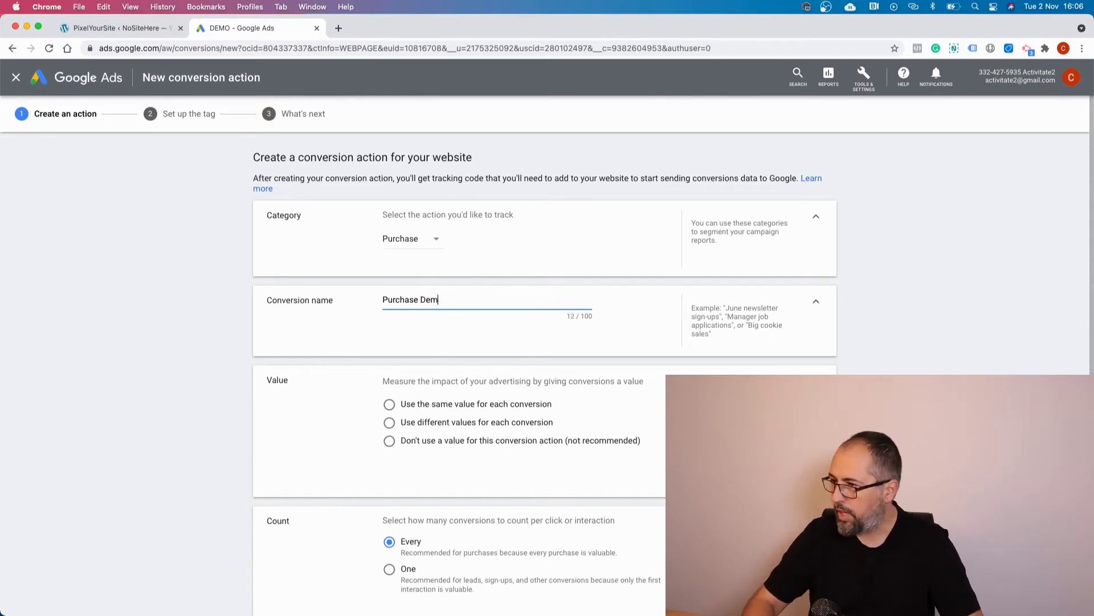
pyautogui.write('o')
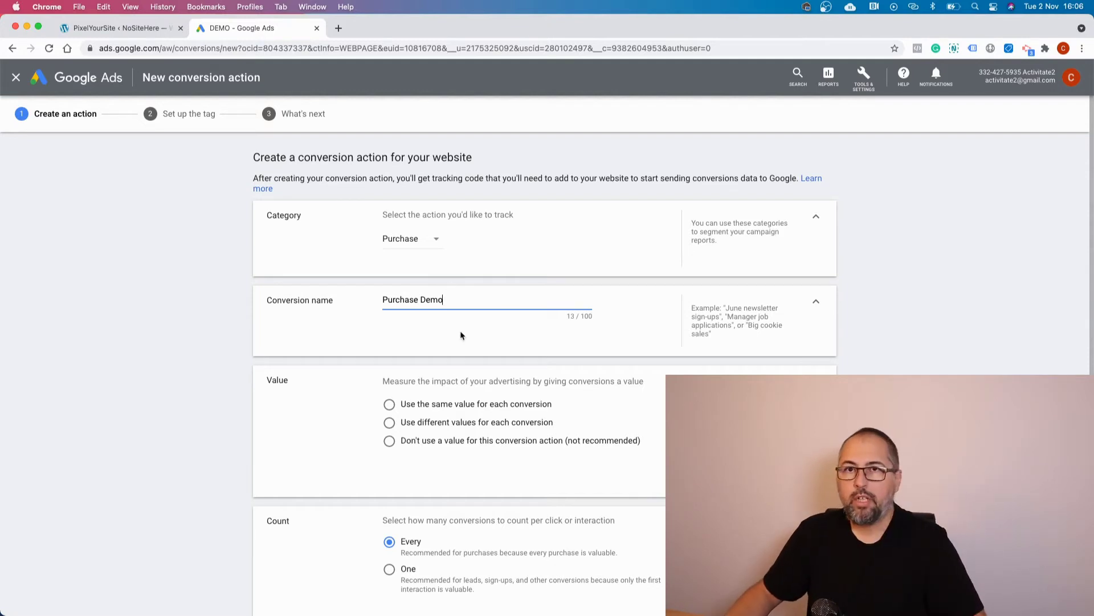
# - Select 'Use different values for each conversion' and create the conversion action
pyautogui.scroll(-2, 461, 336)
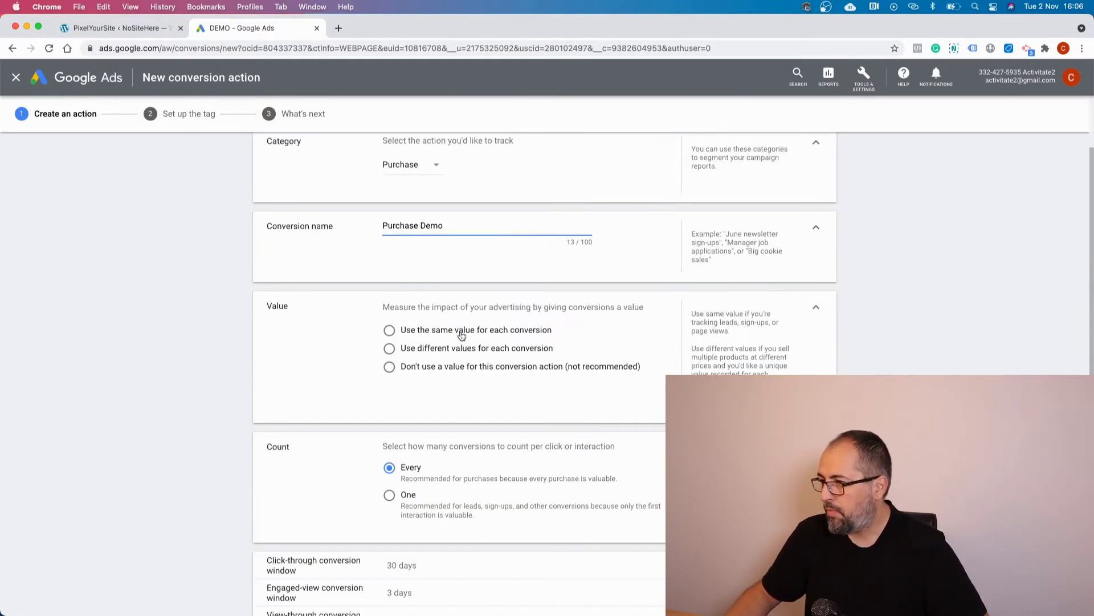
pyautogui.click(391, 349)
pyautogui.scroll(-3, 361, 370)
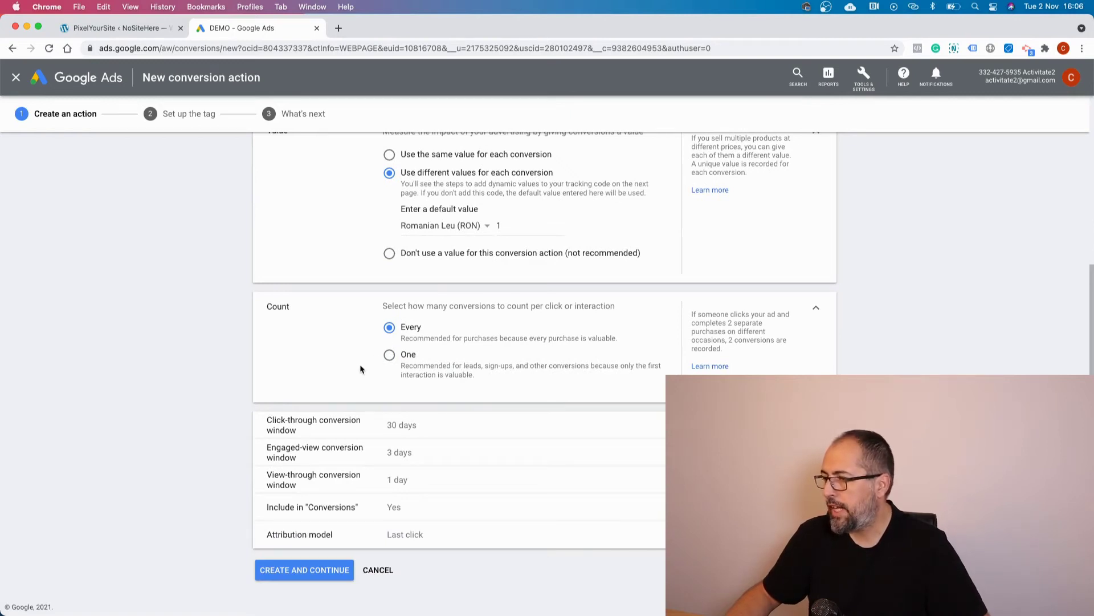
pyautogui.click(298, 569)
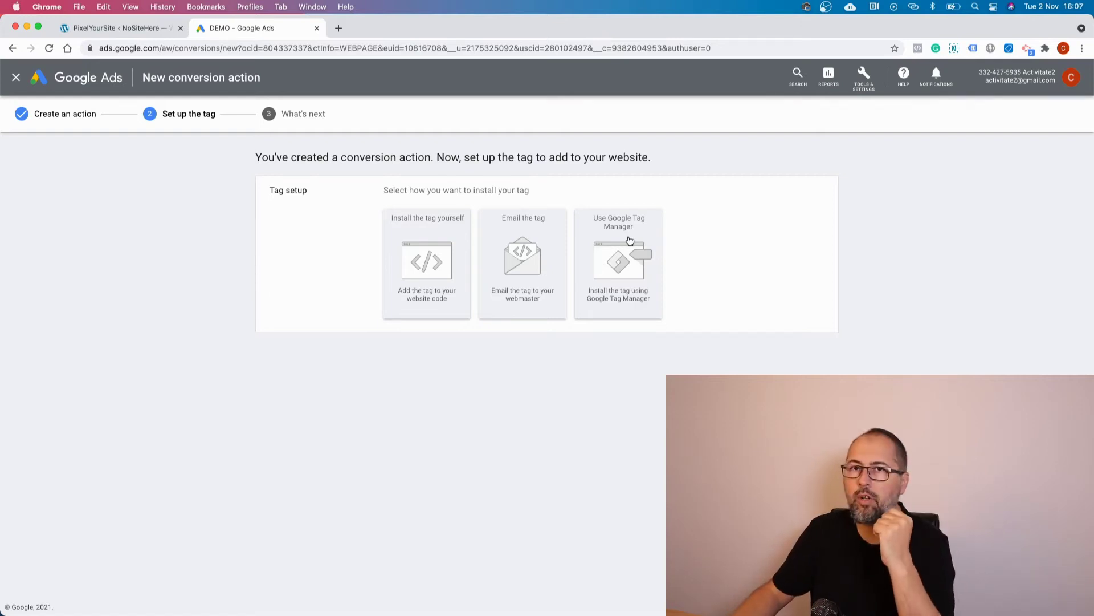
# - Copy the Purchase Demo conversion label from the Tag Manager instructions, then go to PixelYourSite's WooCommerce settings
pyautogui.click(630, 240)
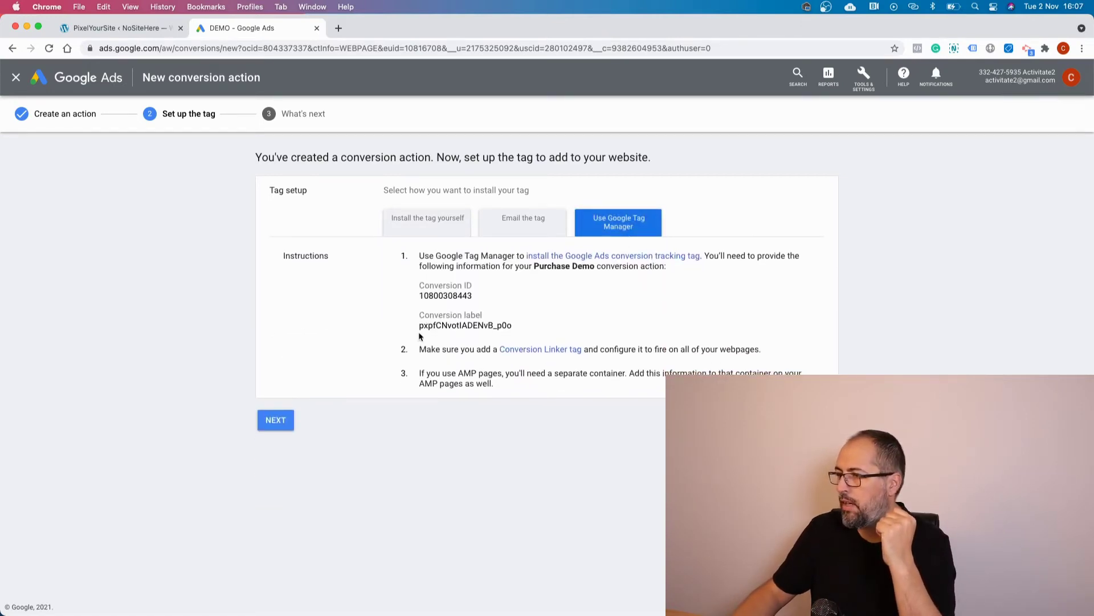
pyautogui.moveTo(419, 326); pyautogui.dragTo(513, 338)
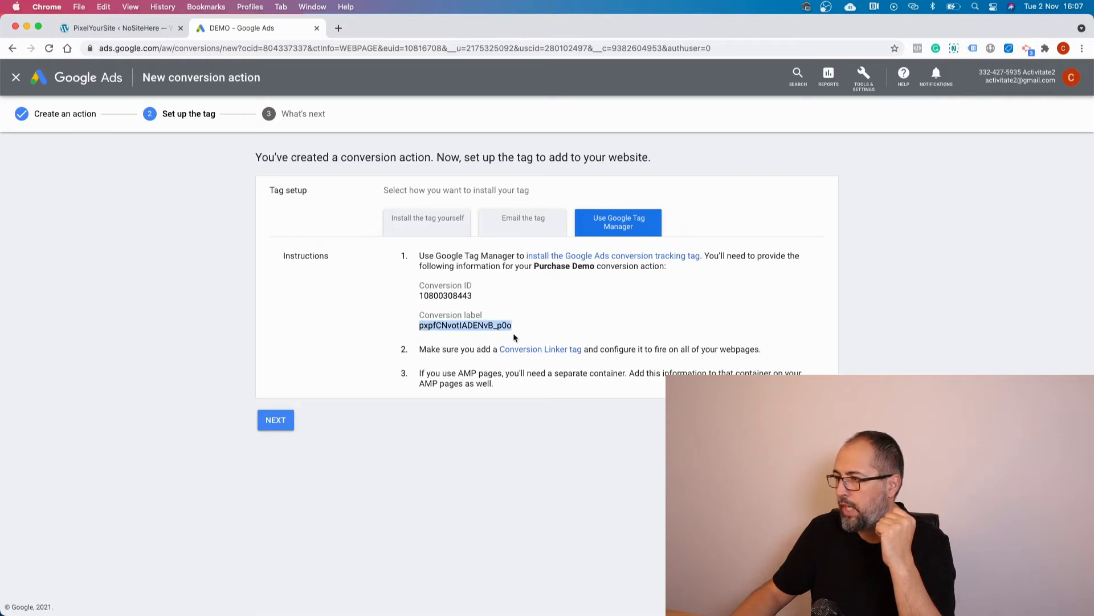
pyautogui.rightClick(475, 325)
pyautogui.click(494, 352)
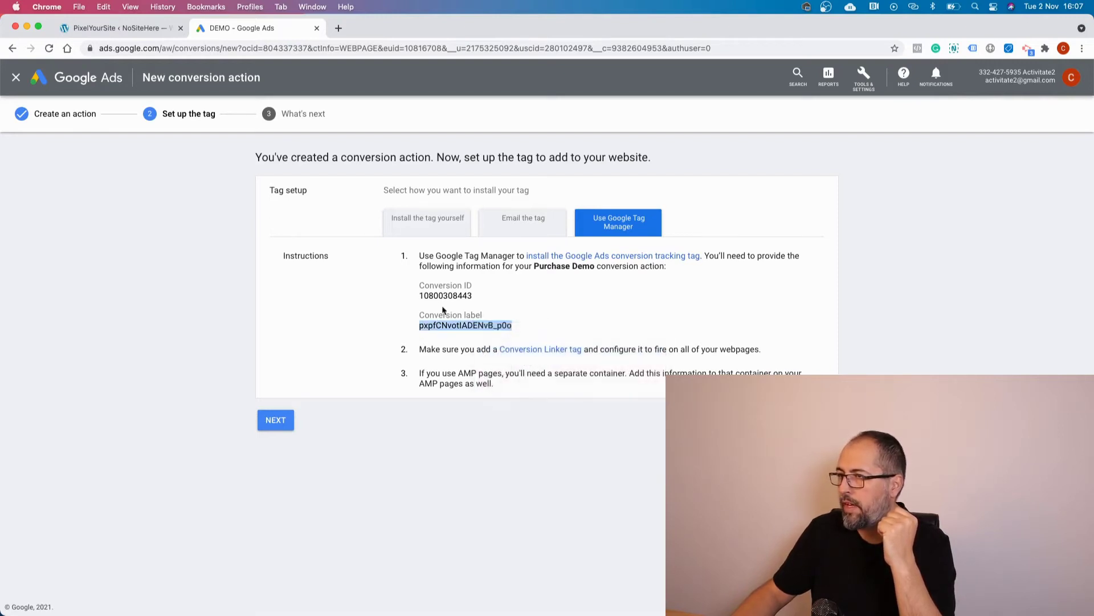
pyautogui.click(131, 29)
pyautogui.click(244, 130)
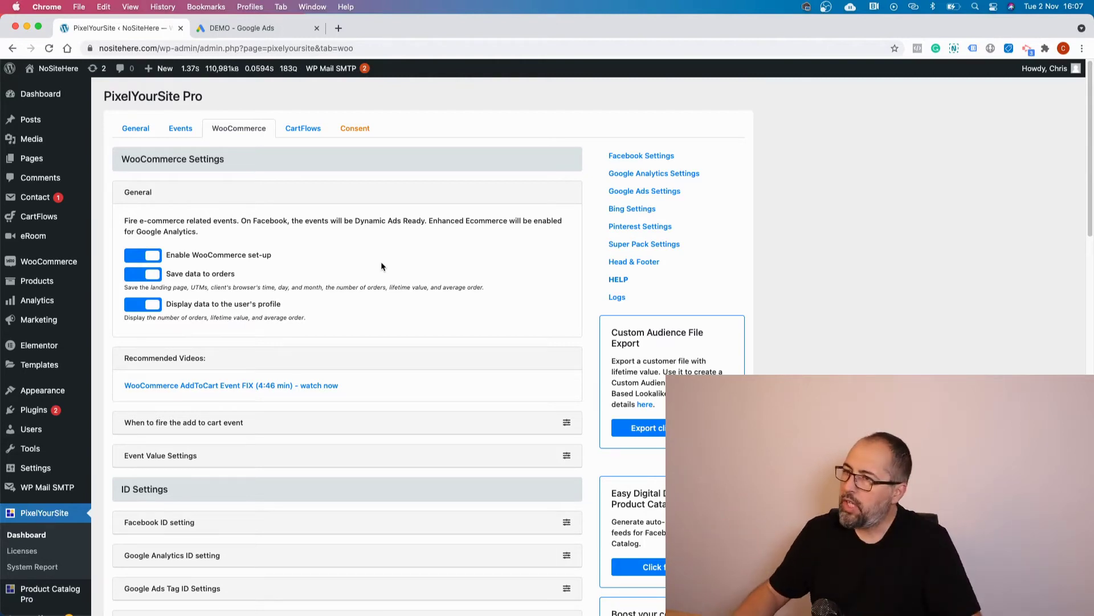
# - Paste the Purchase Demo label into Track Purchases' Google Ads conversion label and save settings
pyautogui.scroll(-4, 322, 180)
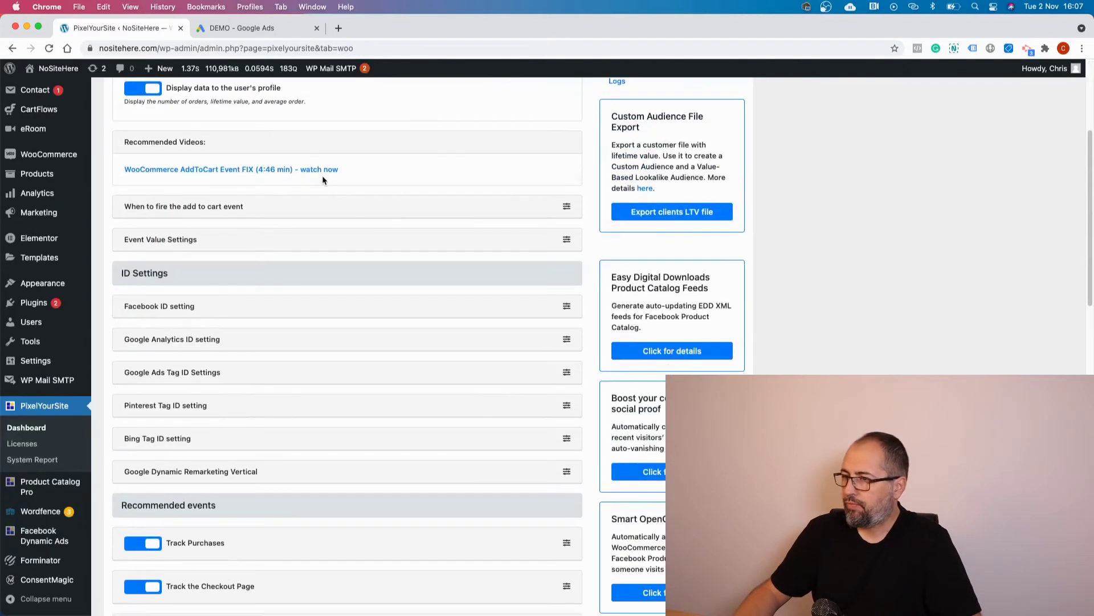
pyautogui.scroll(-3, 322, 180)
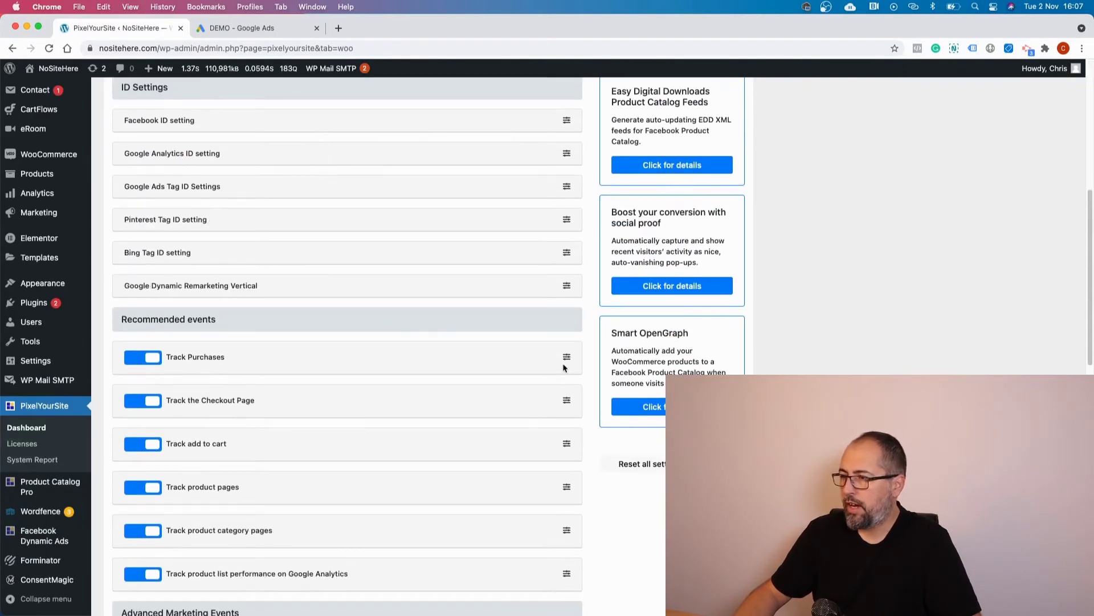
pyautogui.click(566, 357)
pyautogui.scroll(-9, 384, 352)
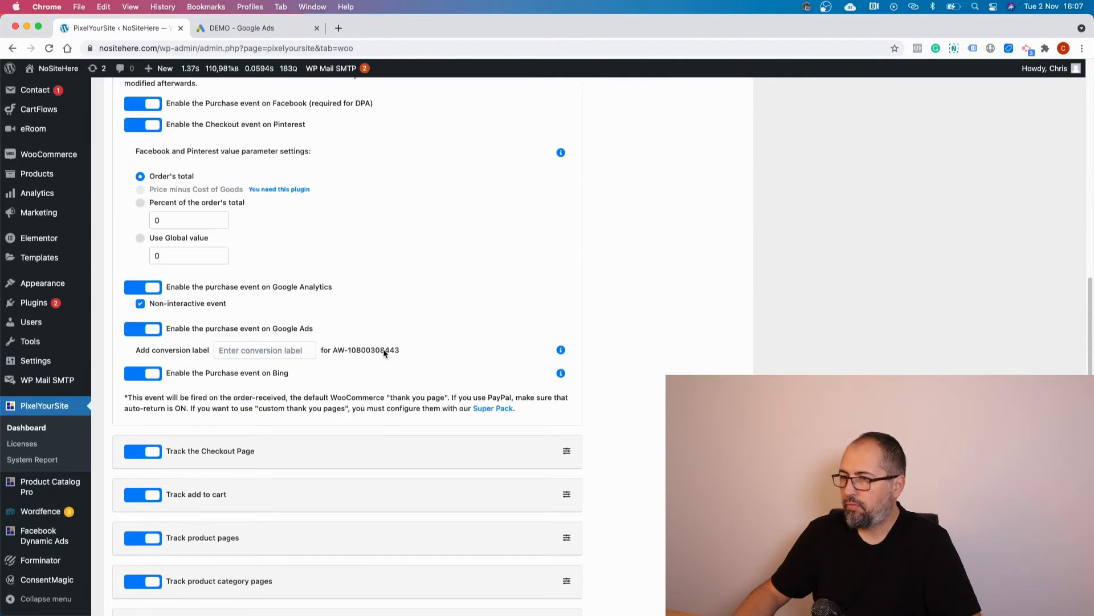
pyautogui.rightClick(274, 349)
pyautogui.click(292, 432)
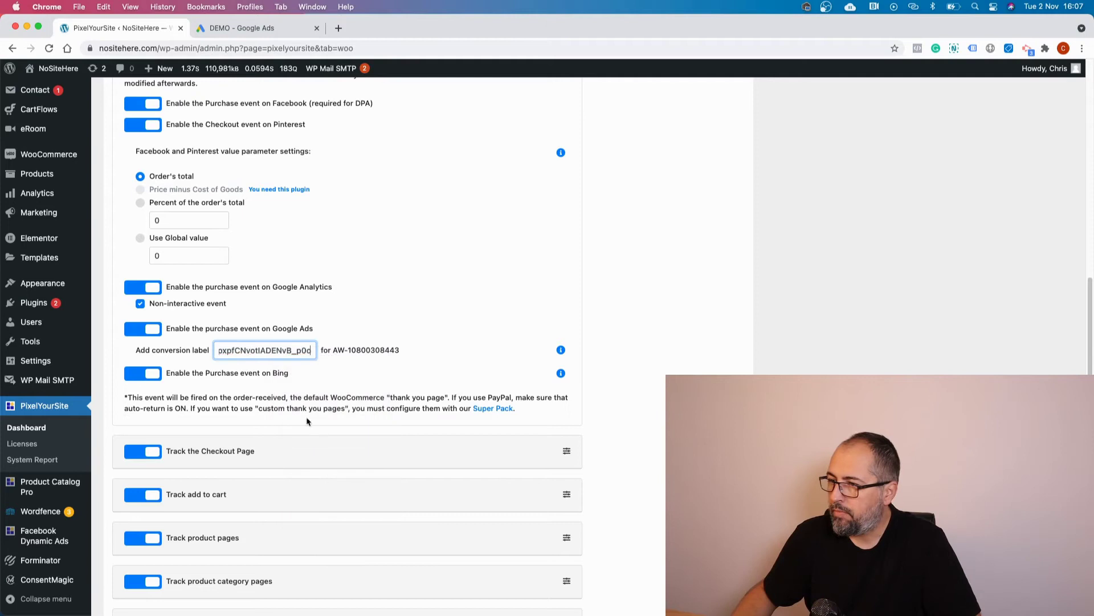
pyautogui.scroll(-15, 315, 391)
pyautogui.scroll(-2, 316, 393)
pyautogui.click(337, 560)
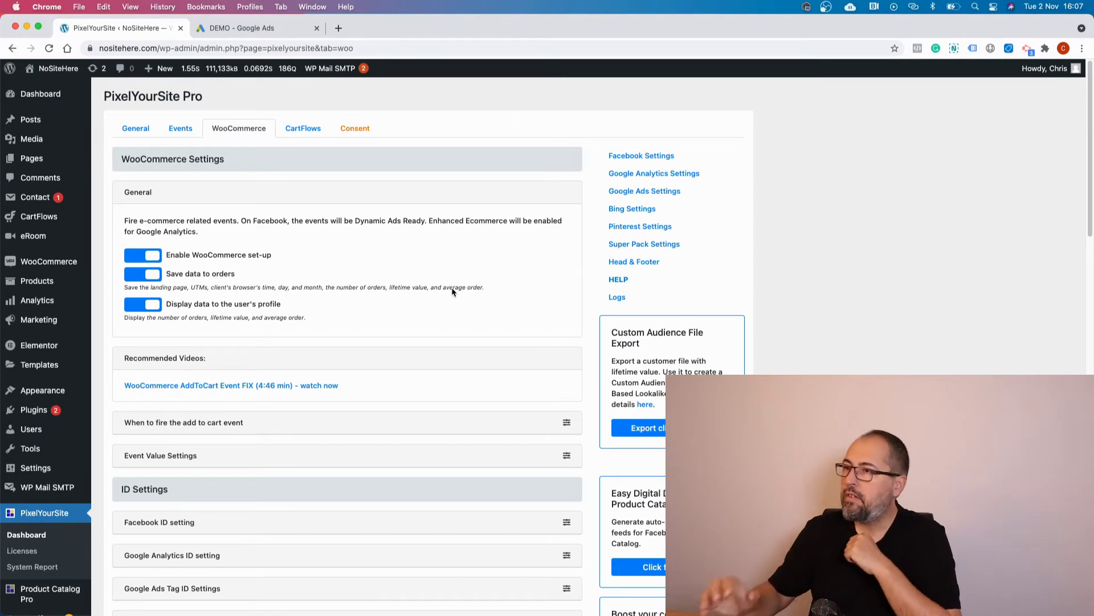
# - Add a new untitled custom event from the Events List in PixelYourSite's Events tab
pyautogui.click(180, 129)
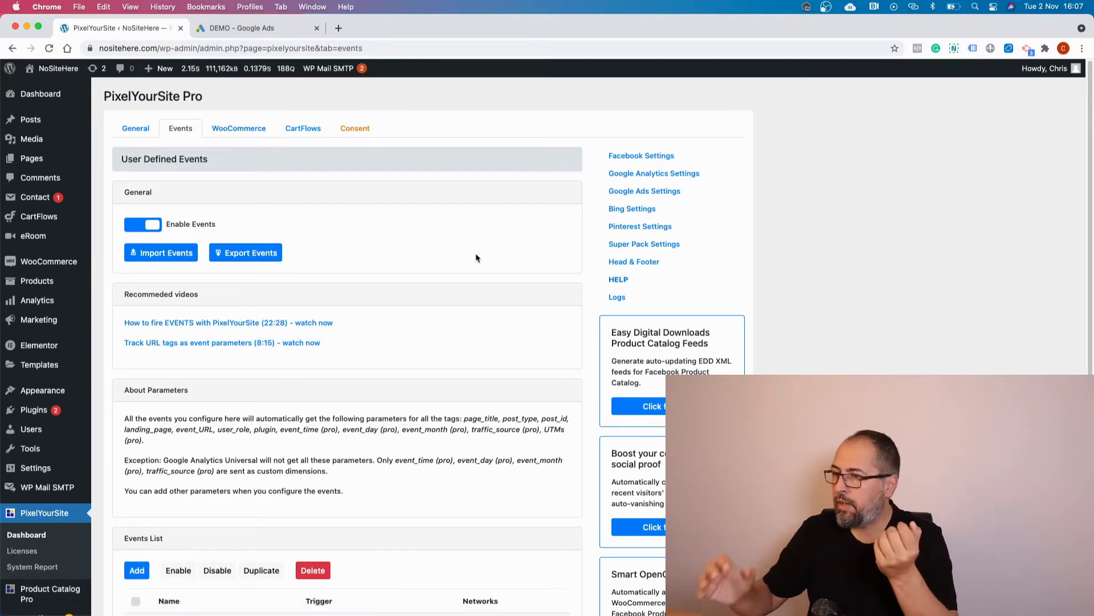
pyautogui.scroll(-3, 477, 258)
pyautogui.scroll(-3, 477, 258)
pyautogui.click(137, 311)
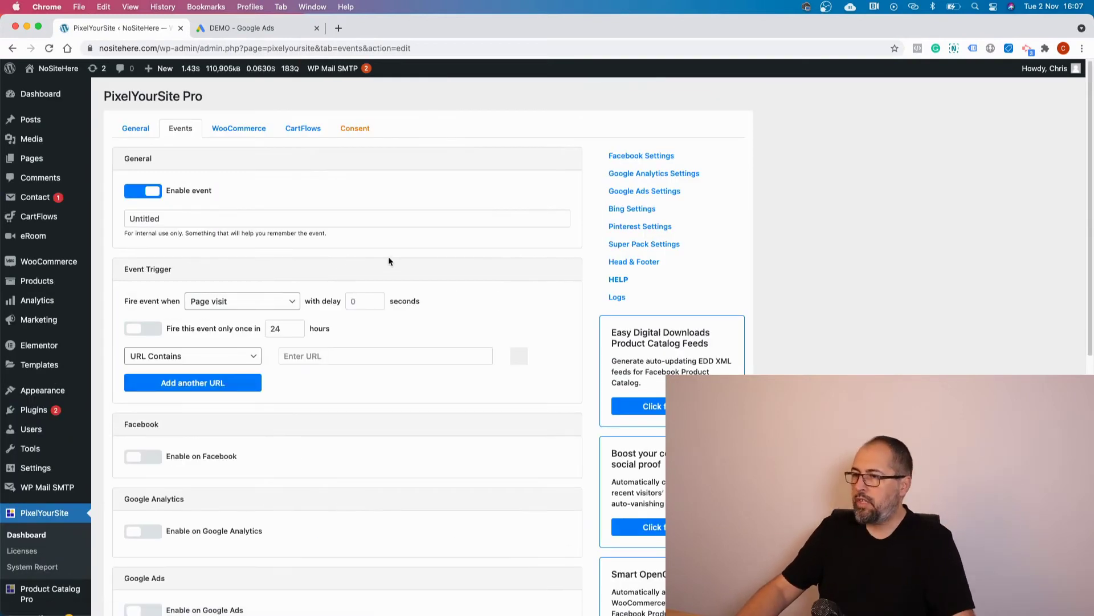
pyautogui.scroll(-1, 389, 261)
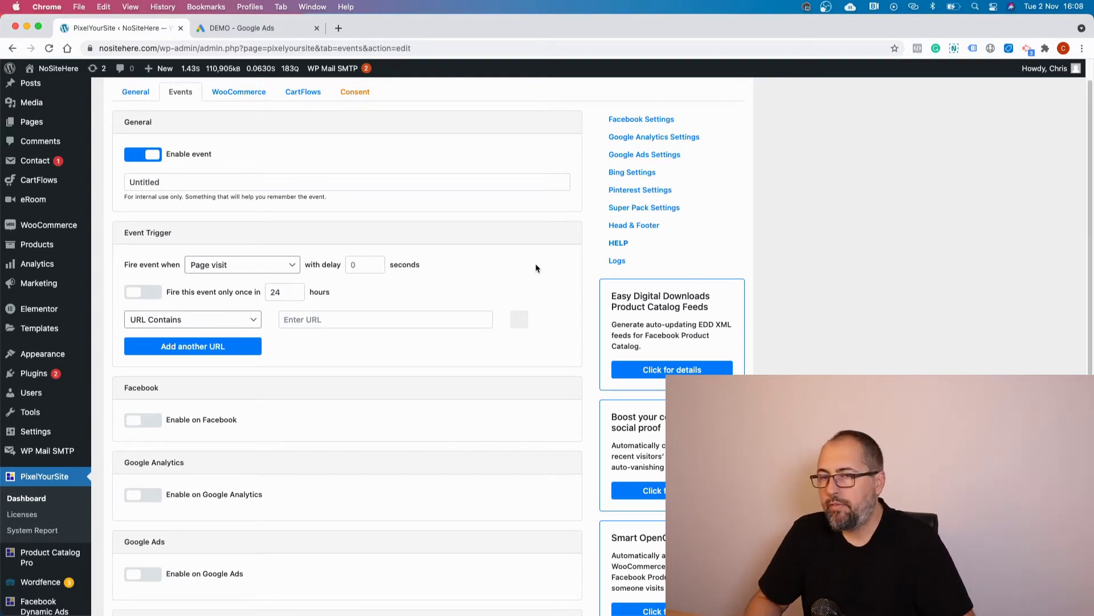
pyautogui.scroll(-1, 485, 250)
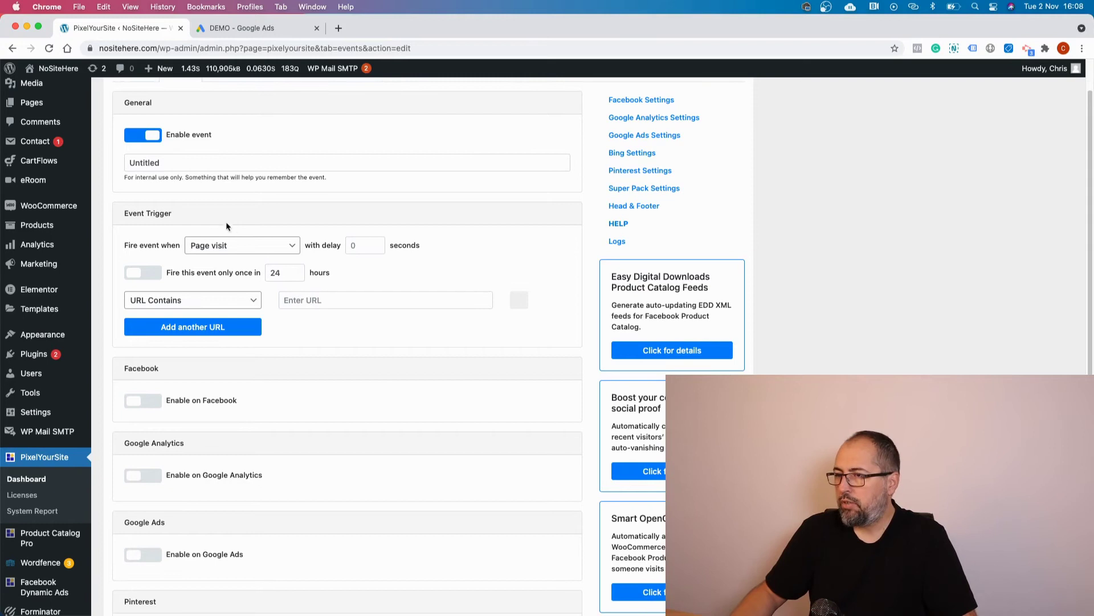
# - Enable Google Ads on the event and paste the Purchase Demo conversion label
pyautogui.scroll(-5, 338, 225)
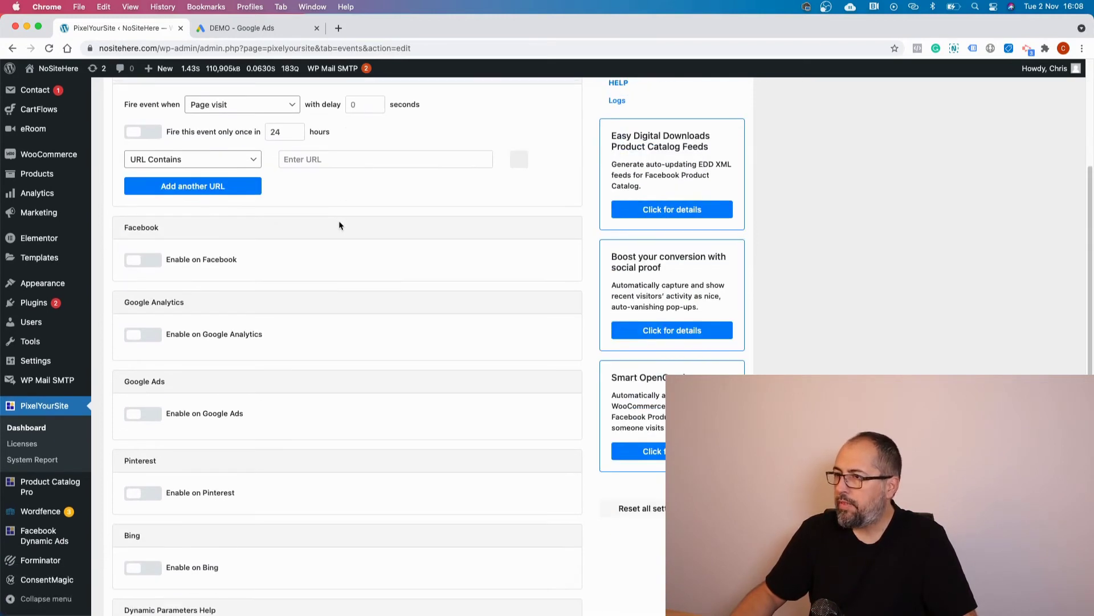
pyautogui.scroll(1, 330, 207)
pyautogui.scroll(-2, 330, 208)
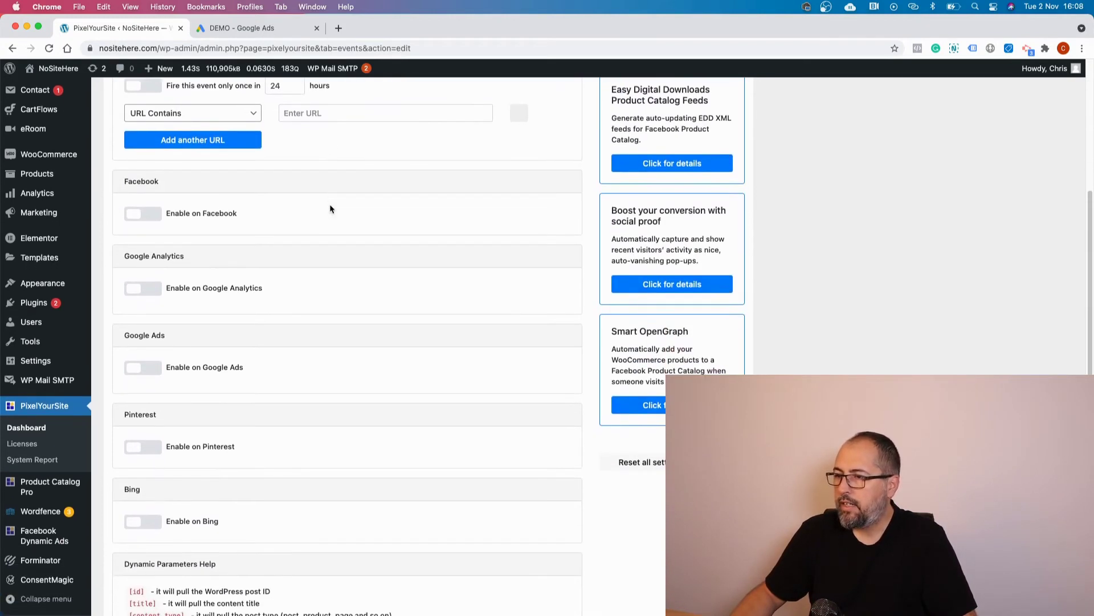
pyautogui.scroll(-1, 330, 209)
pyautogui.click(145, 343)
pyautogui.scroll(-4, 381, 322)
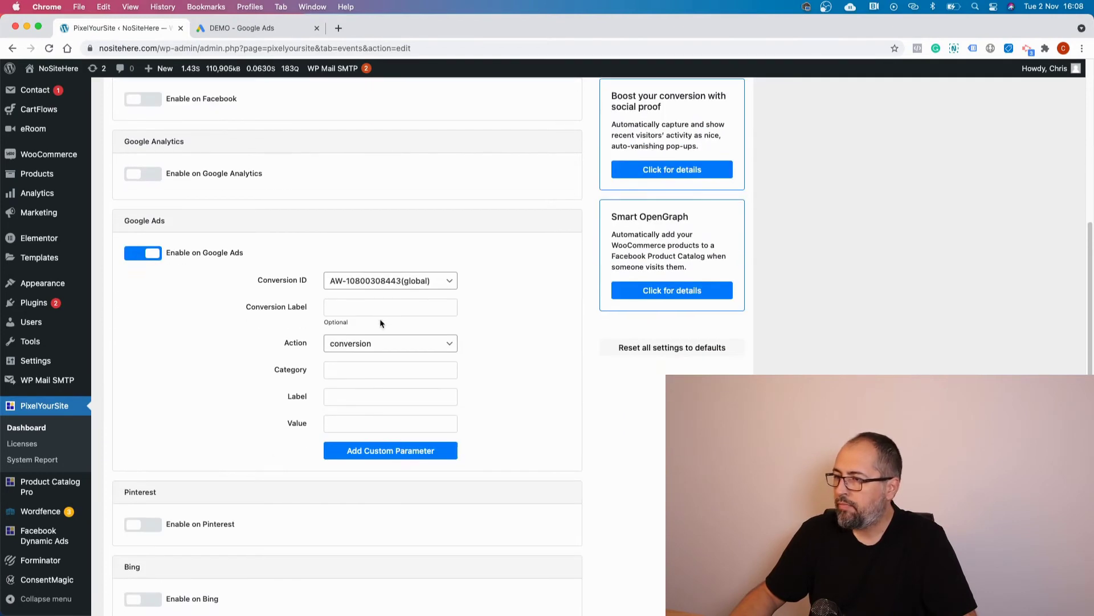
pyautogui.click(382, 309)
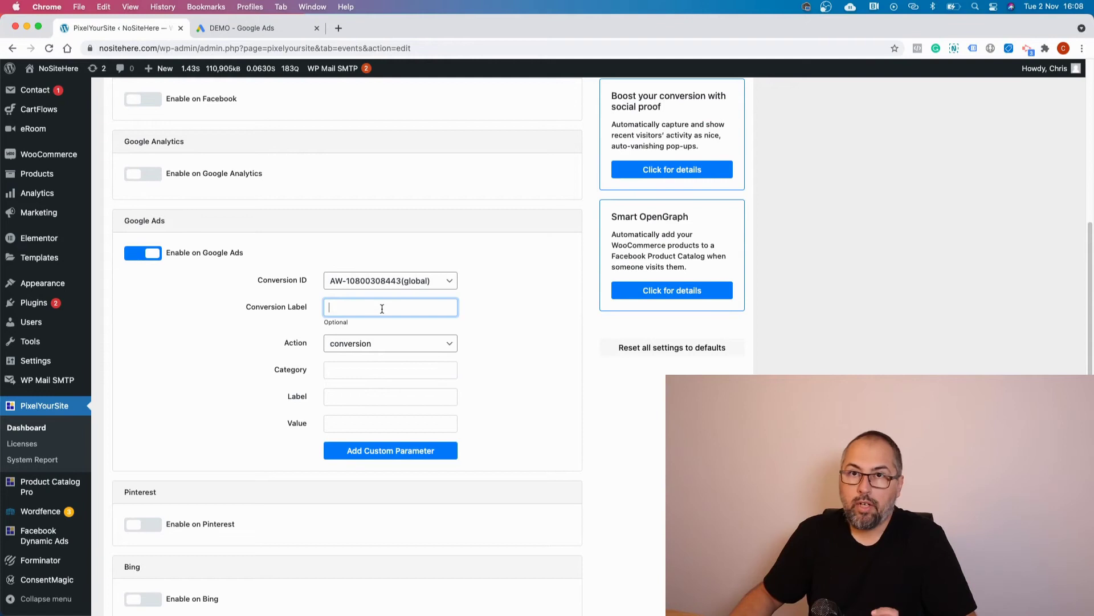
pyautogui.rightClick(381, 308)
pyautogui.click(407, 391)
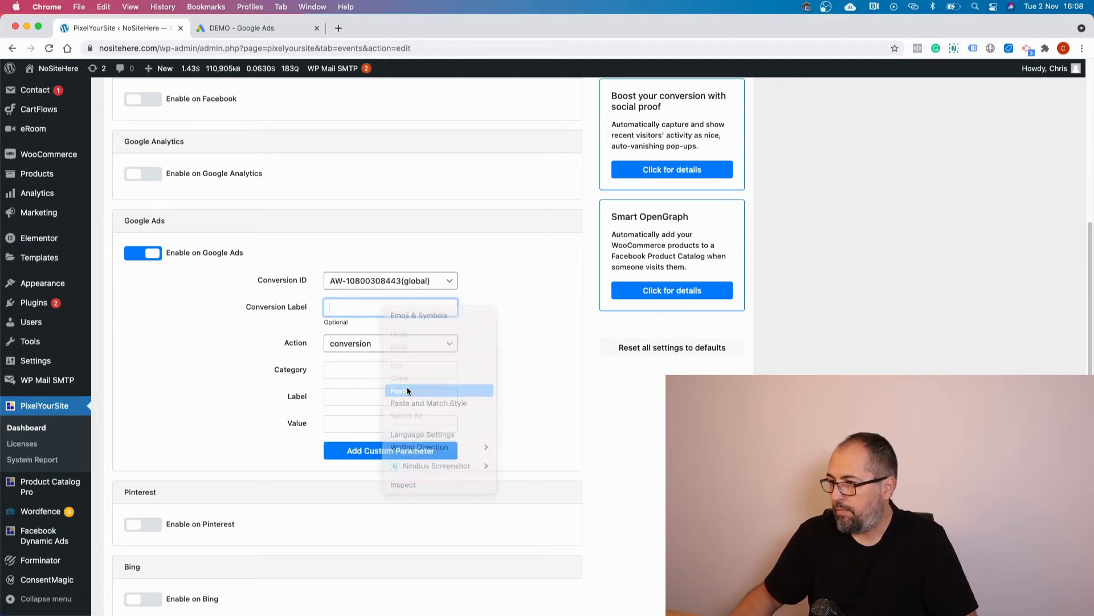
pyautogui.click(520, 349)
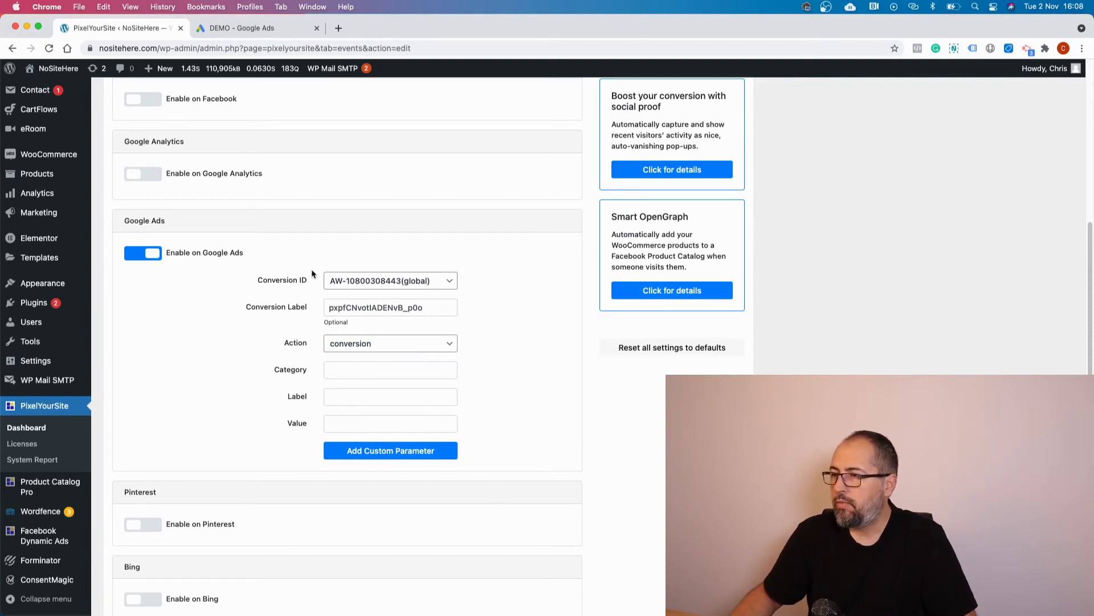
# - Keep the global conversion ID and compare it against the Google Ads tab
pyautogui.click(380, 282)
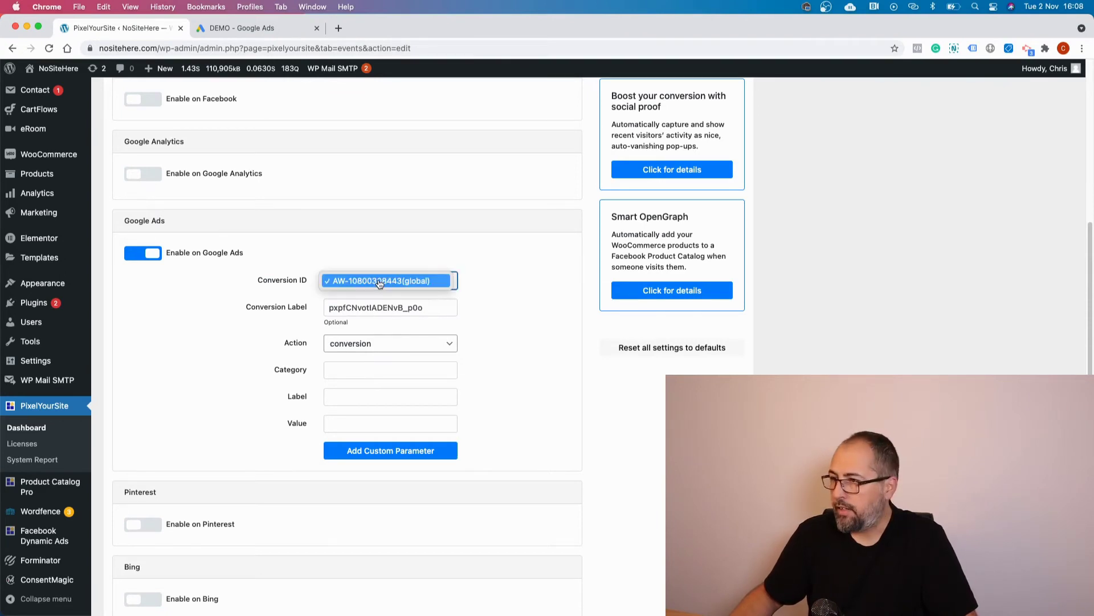
pyautogui.click(379, 283)
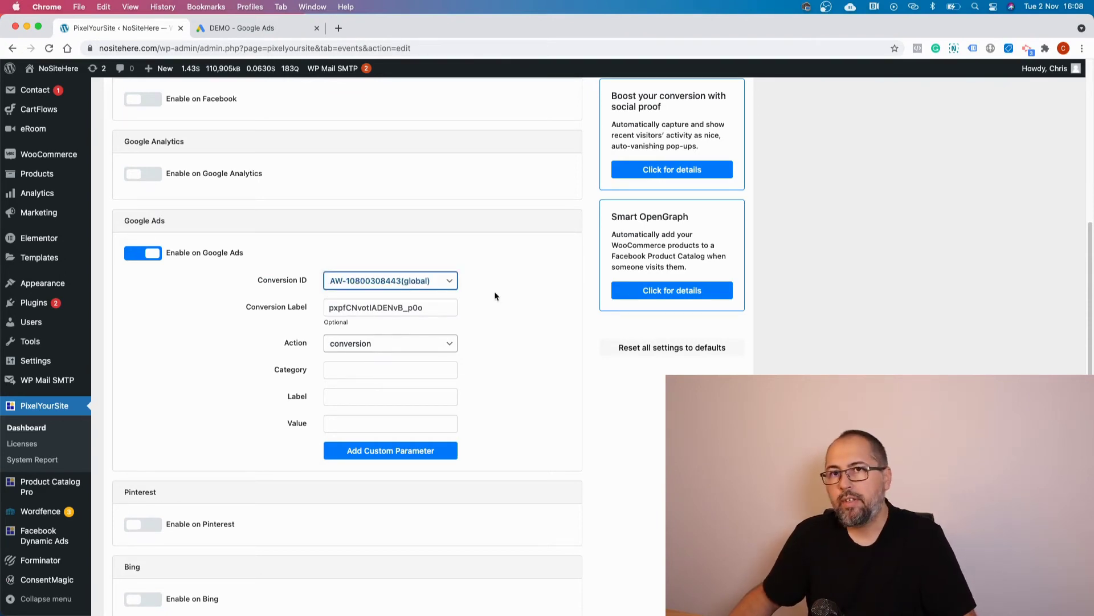
pyautogui.click(245, 28)
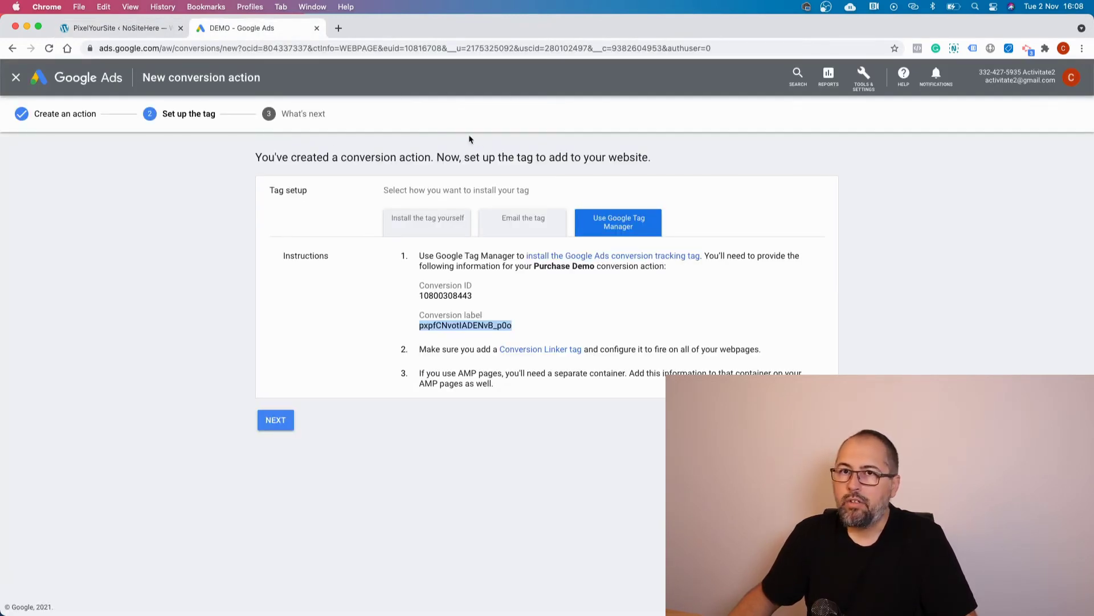
pyautogui.click(143, 28)
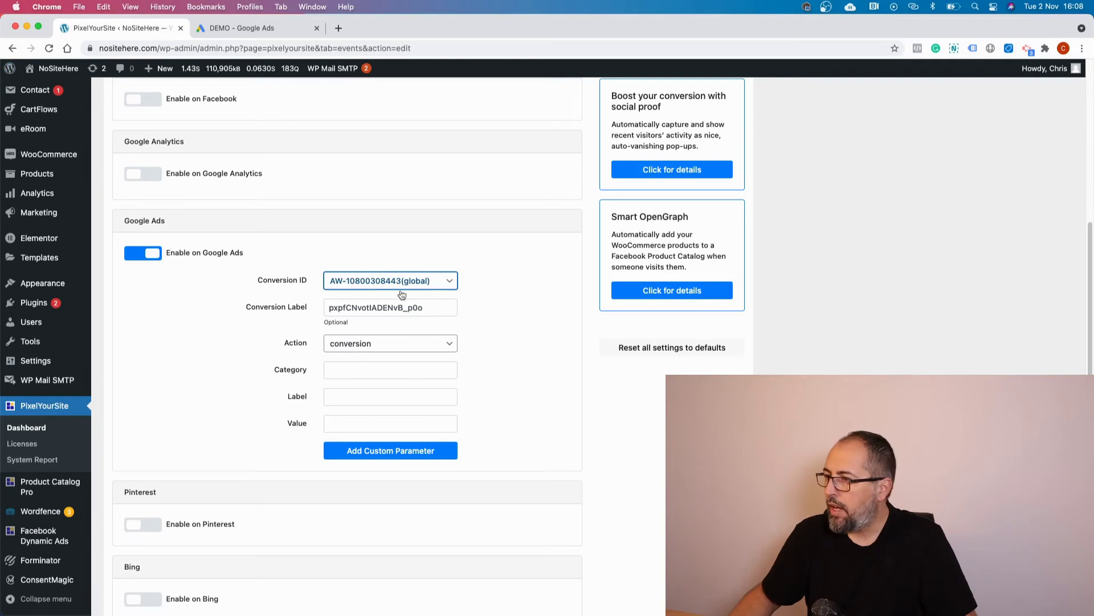
# - Delete the conversion label from the event's Google Ads settings
pyautogui.scroll(-6, 513, 336)
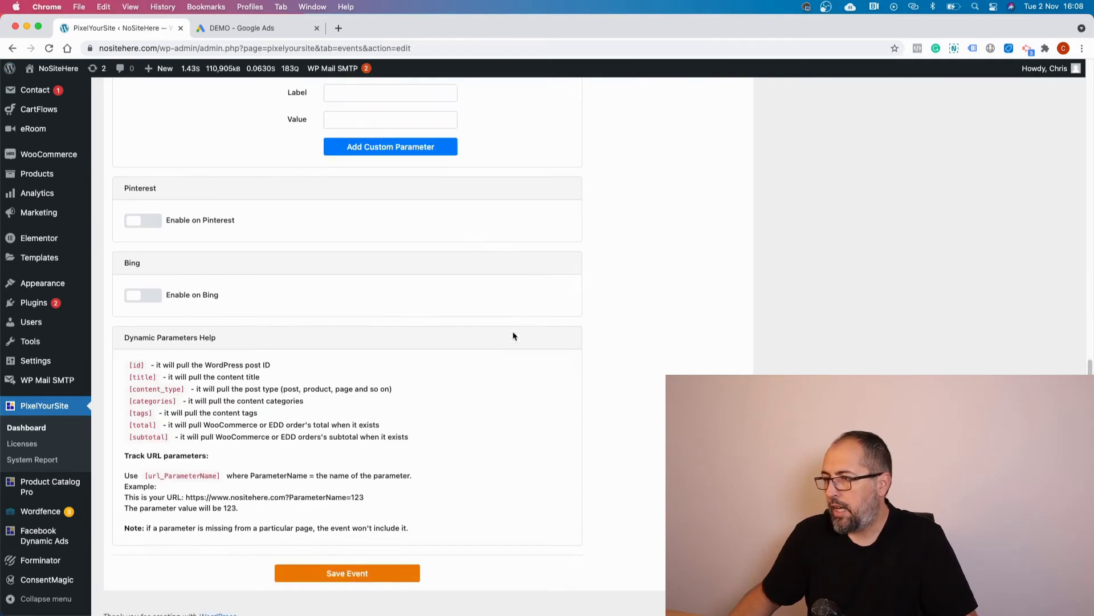
pyautogui.scroll(7, 474, 323)
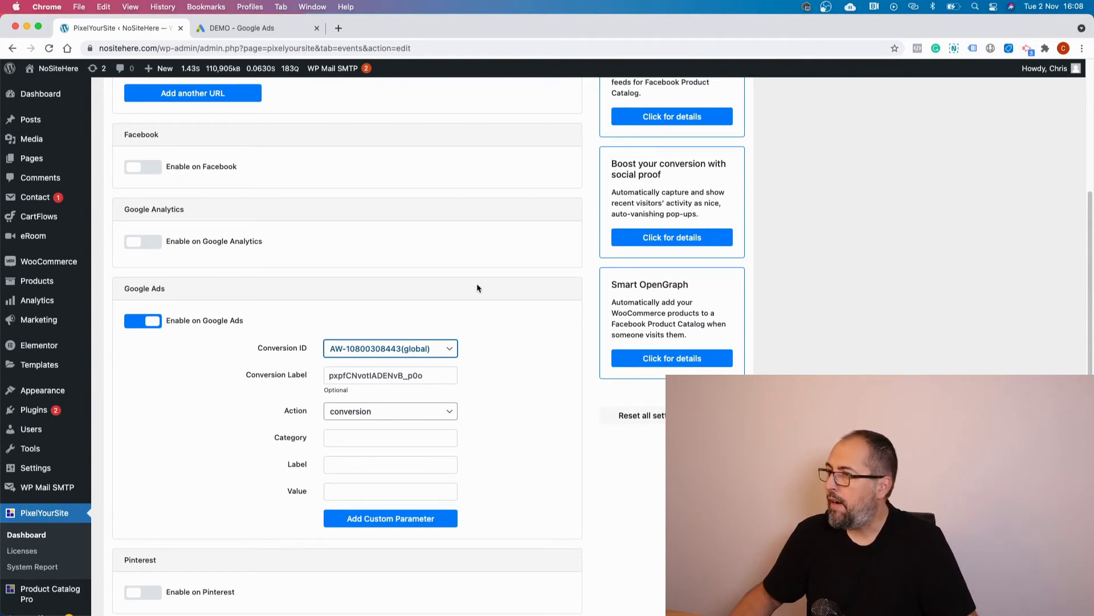
pyautogui.scroll(2, 472, 276)
pyautogui.scroll(-3, 471, 276)
pyautogui.doubleClick(369, 345)
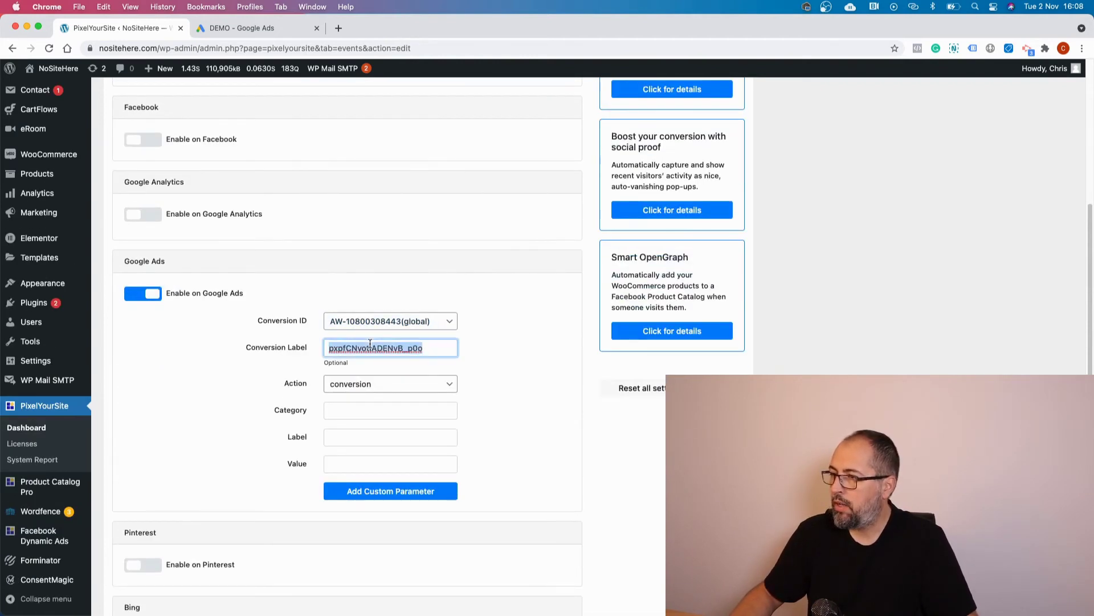
pyautogui.press('BackSpace')
# - Open the NoSiteHere homepage from the admin bar in a new tab
pyautogui.scroll(-3, 370, 343)
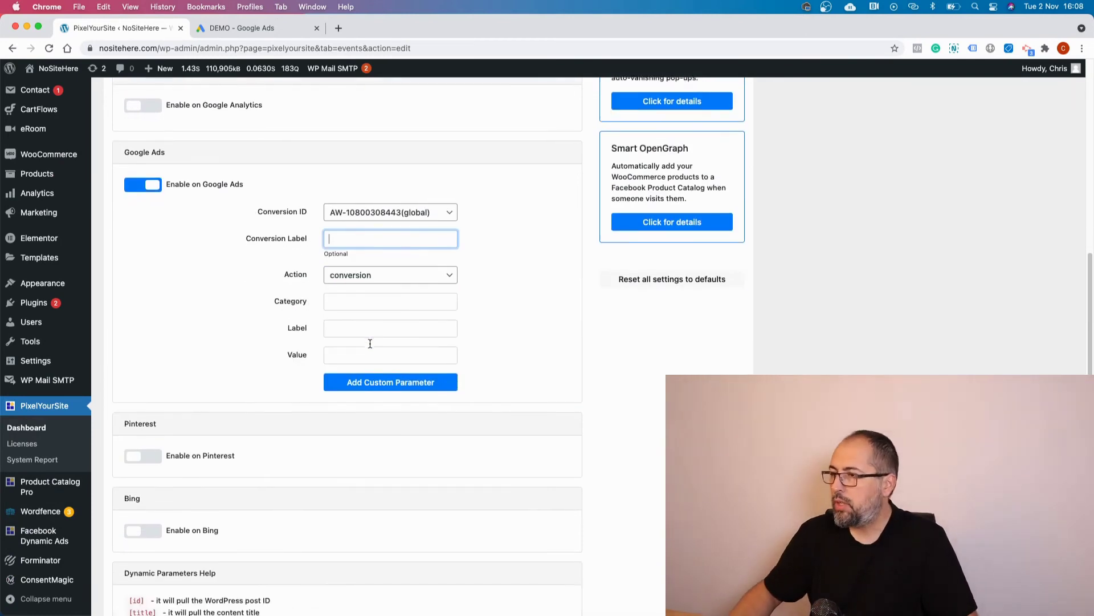
pyautogui.scroll(9, 370, 345)
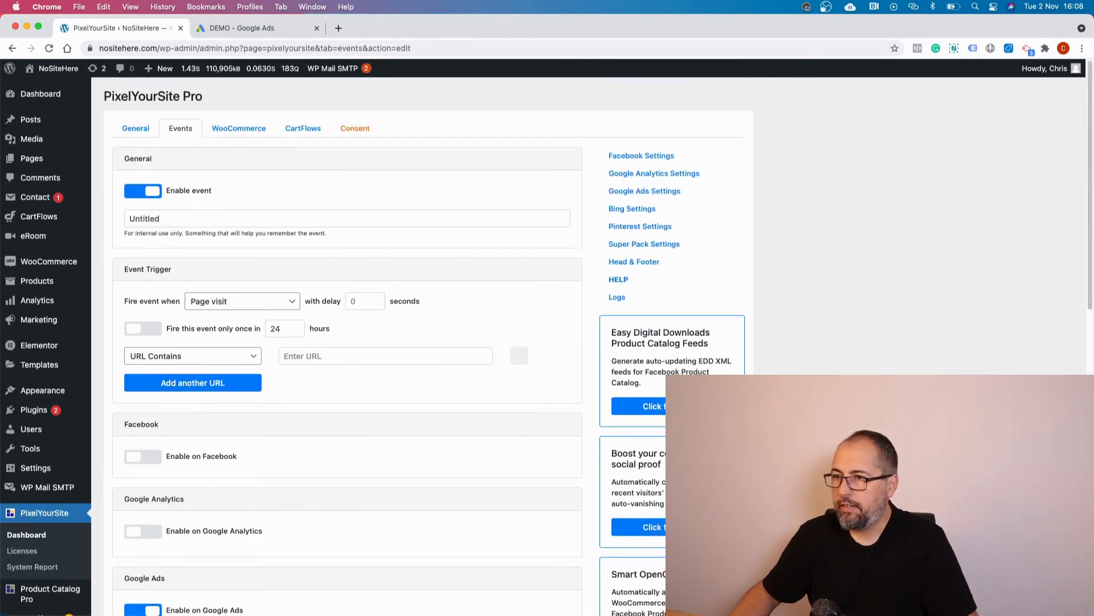
pyautogui.moveTo(48, 284)
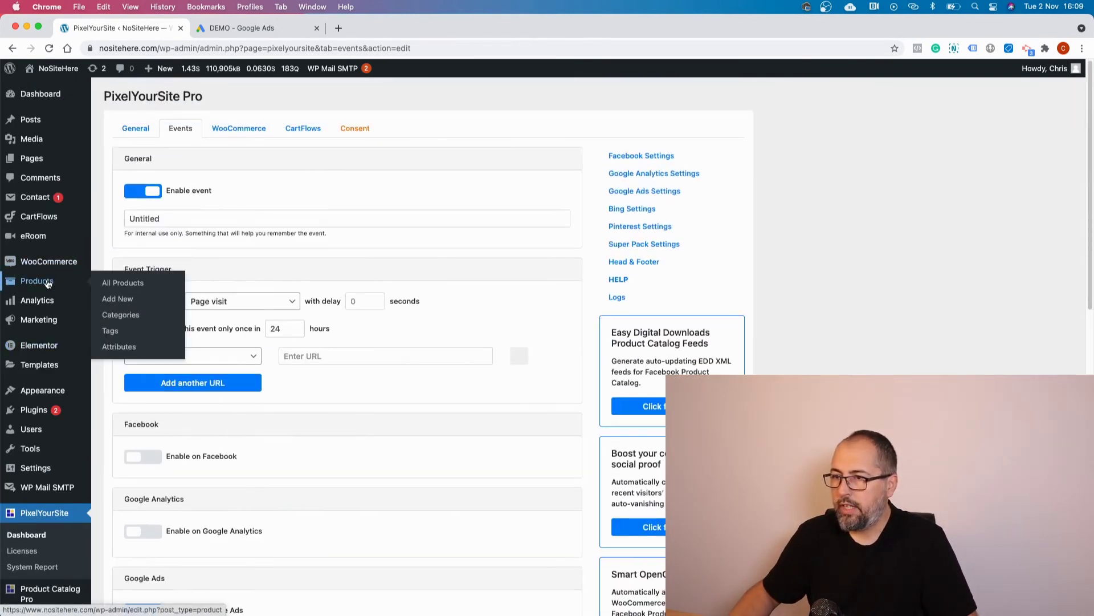
pyautogui.rightClick(46, 75)
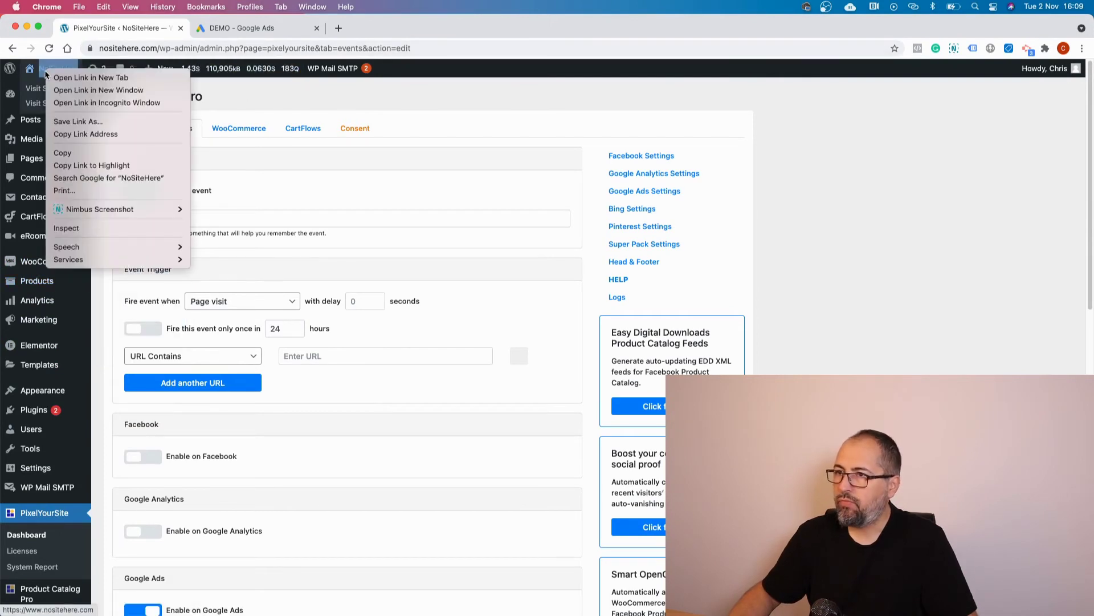
pyautogui.click(85, 79)
# - Edit the Long Sleeve Tee product, enable PYS Google Ads and paste the Purchase Demo label
pyautogui.click(245, 30)
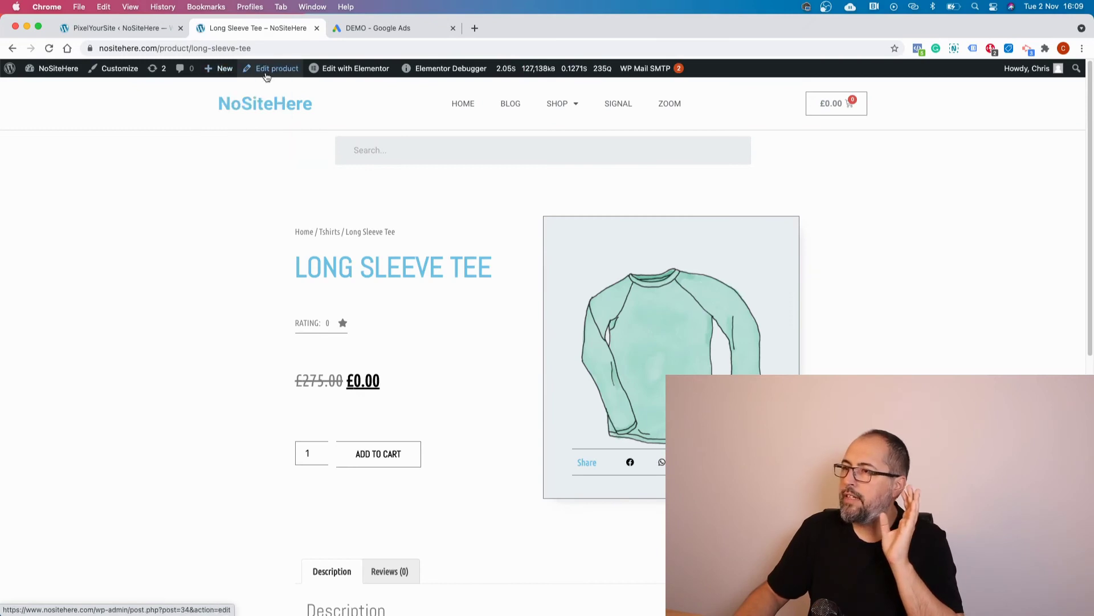
pyautogui.click(271, 68)
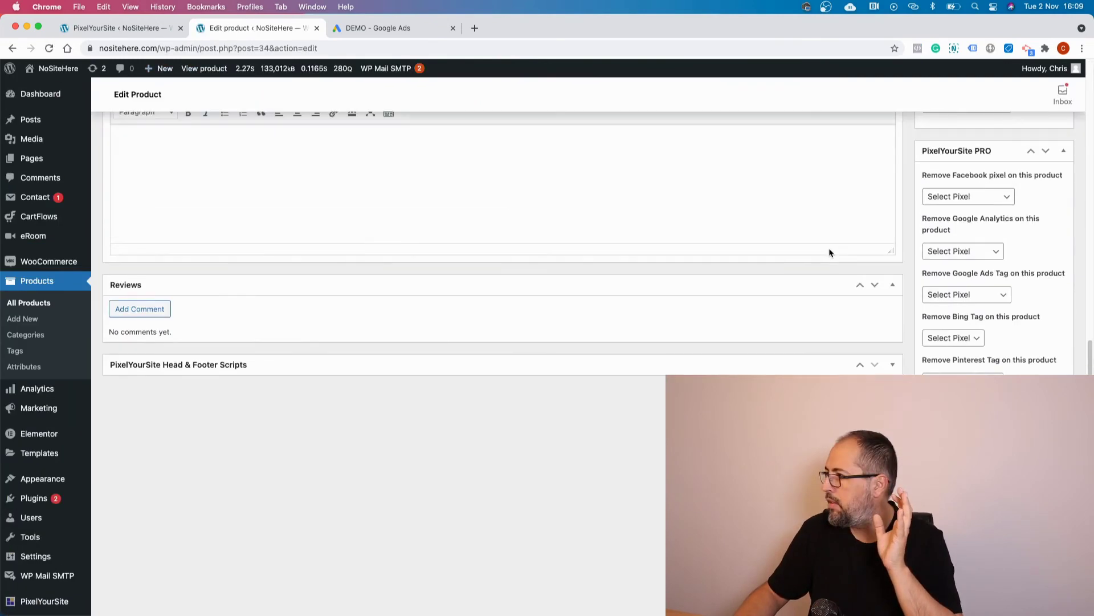
pyautogui.scroll(5, 829, 249)
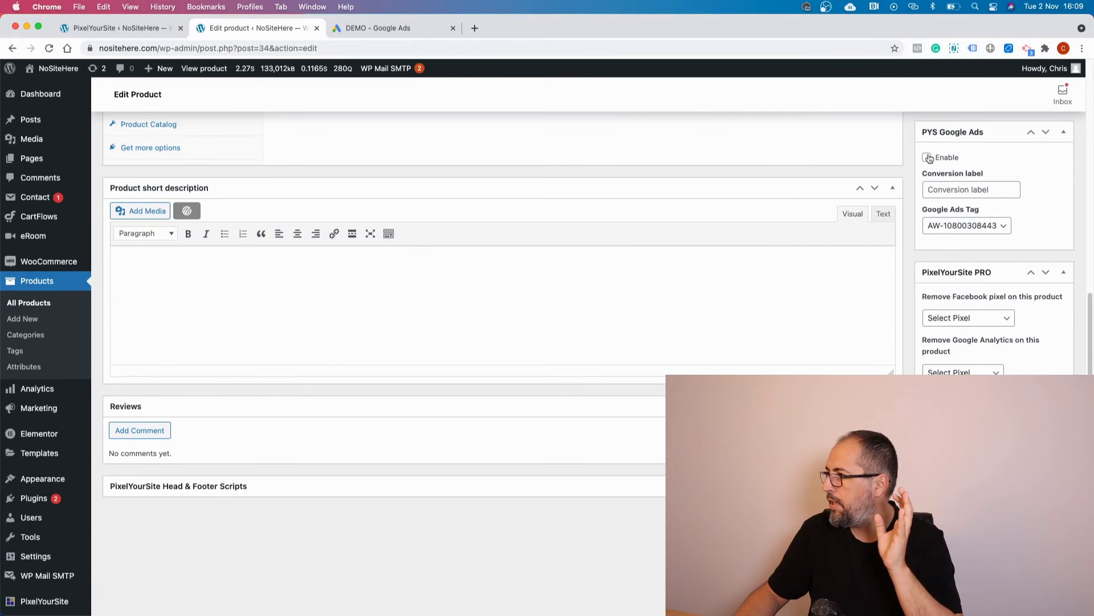
pyautogui.click(927, 158)
pyautogui.click(950, 190)
pyautogui.rightClick(950, 190)
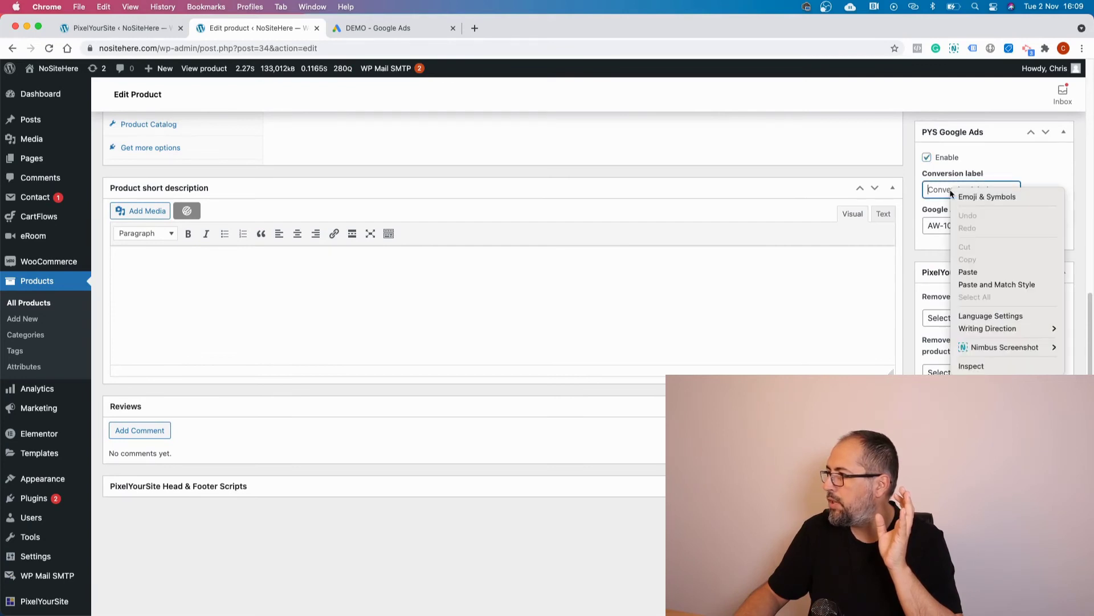
pyautogui.click(963, 272)
pyautogui.scroll(5, 926, 226)
pyautogui.scroll(5, 926, 226)
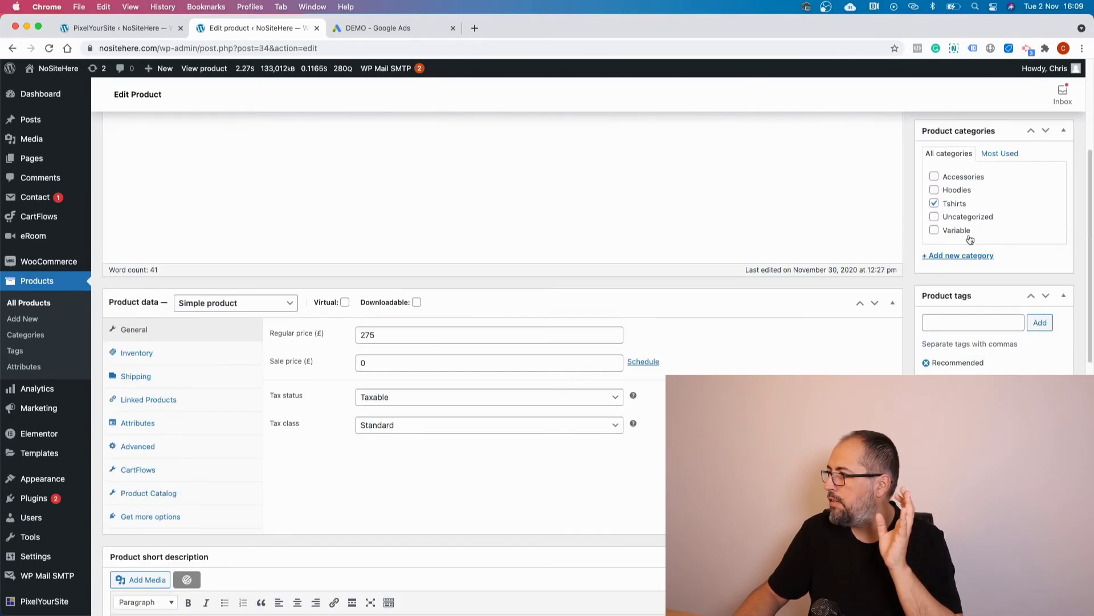
pyautogui.scroll(-4, 605, 191)
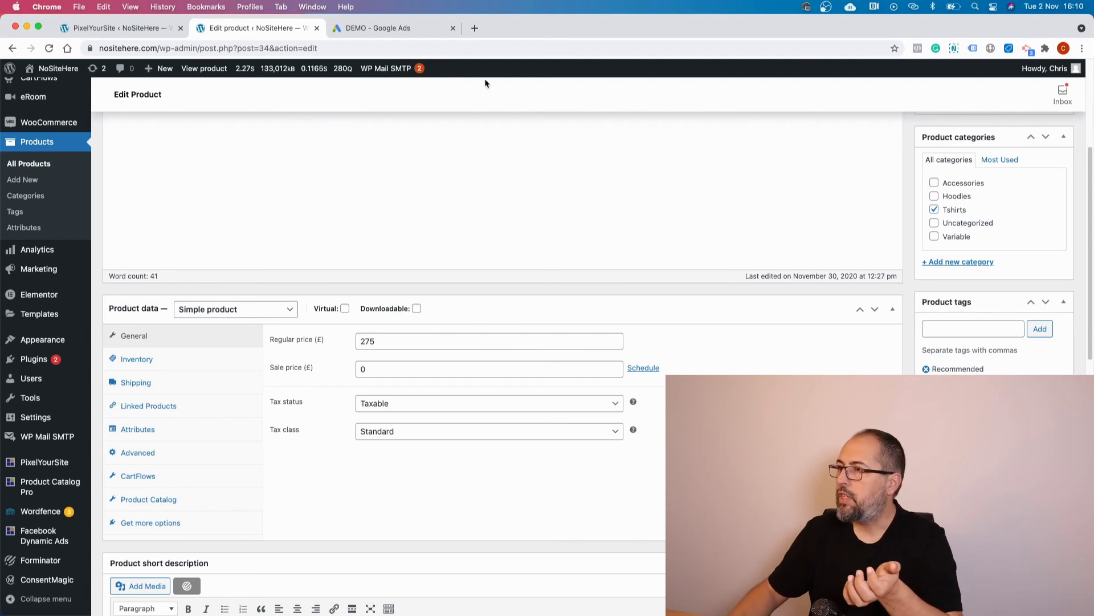
# - Complete the Purchase Demo tag setup step and finish the conversion action
pyautogui.click(379, 28)
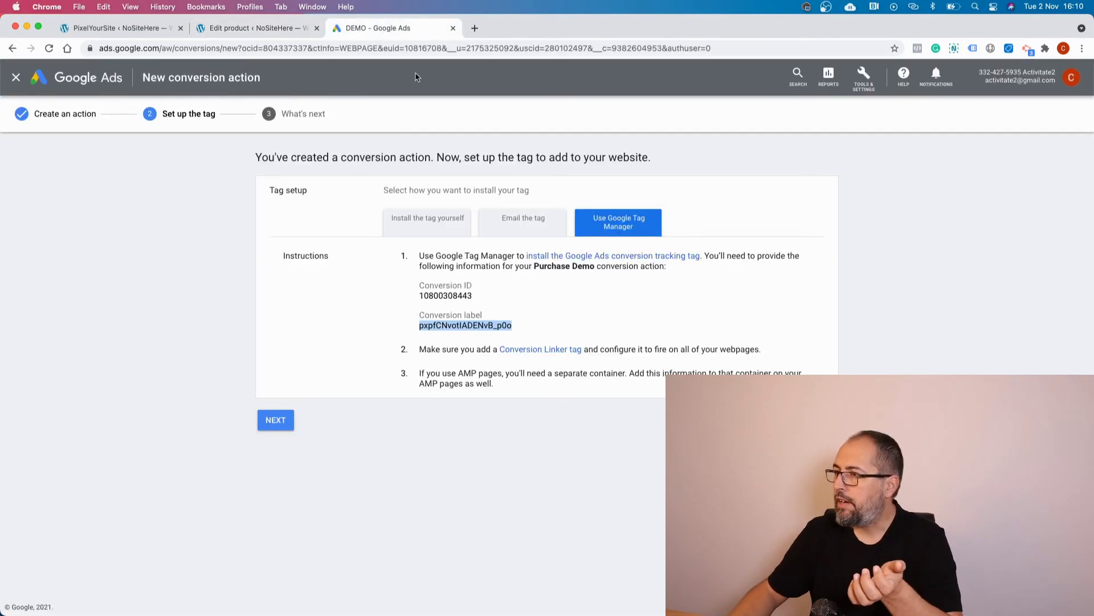
pyautogui.click(276, 420)
pyautogui.click(277, 349)
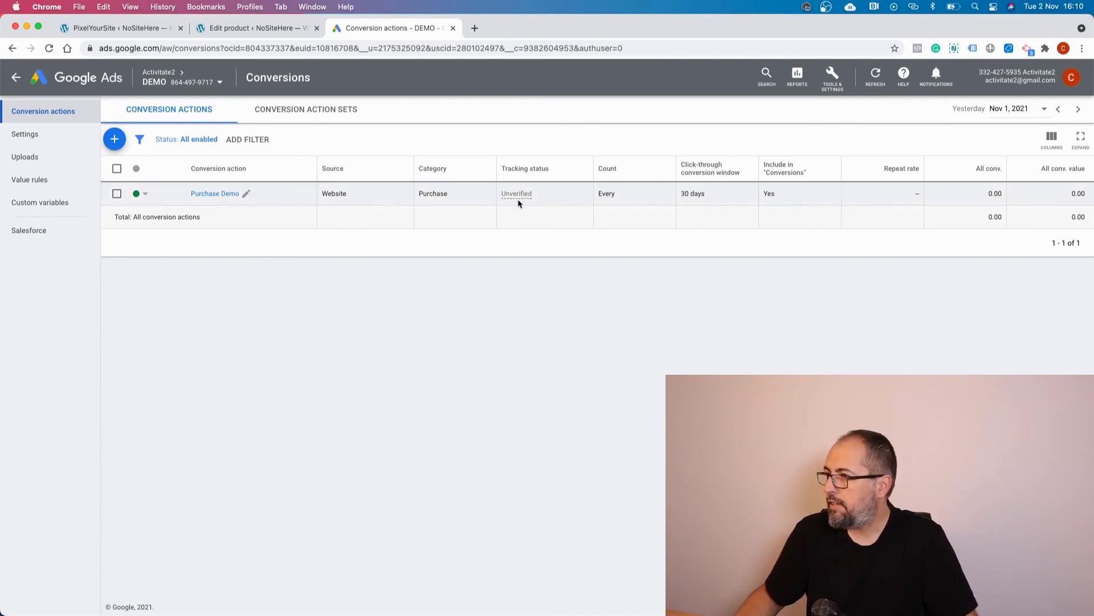
pyautogui.moveTo(523, 197)
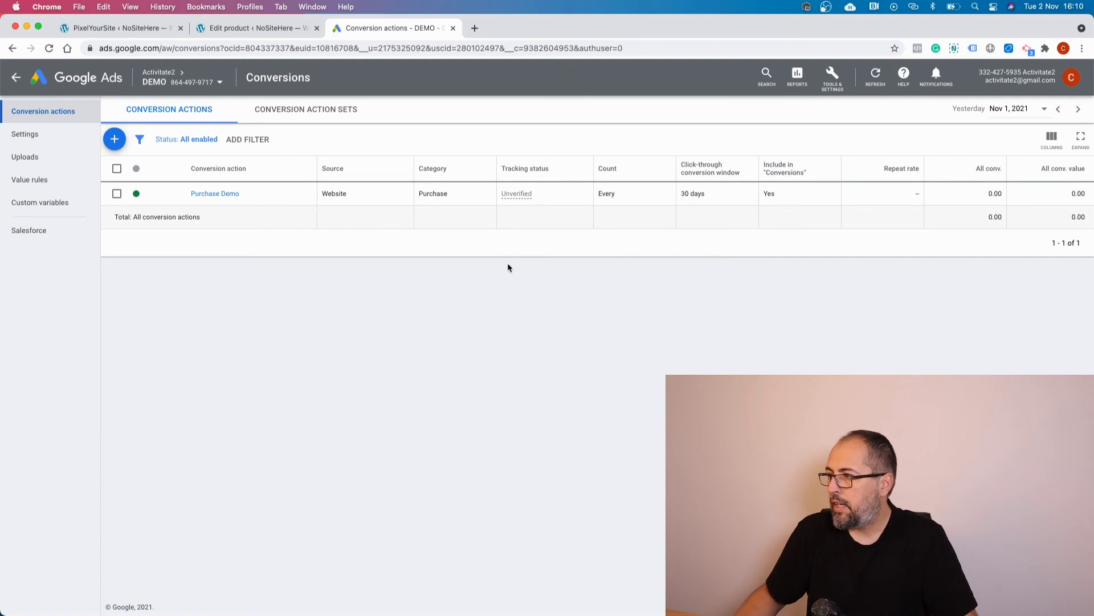